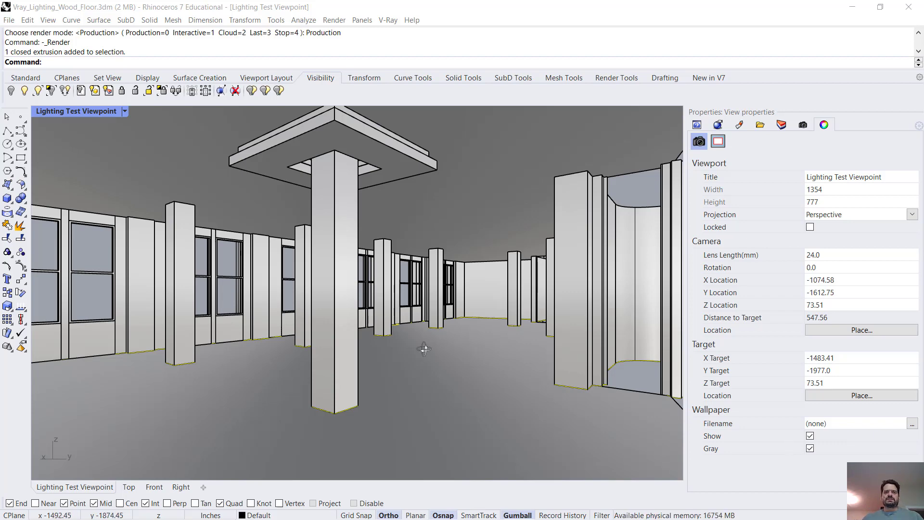
Hide the floor extrusion in the Lighting Test Viewpoint
right_drag(487, 352, 428, 360)
scroll(372, 356, up, 2)
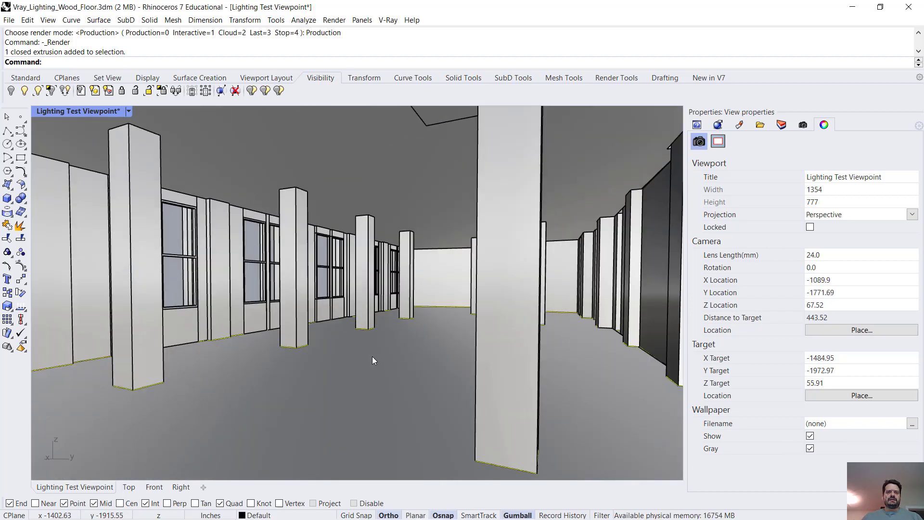
right_drag(371, 356, 397, 357)
scroll(397, 357, up, 2)
scroll(398, 362, down, 2)
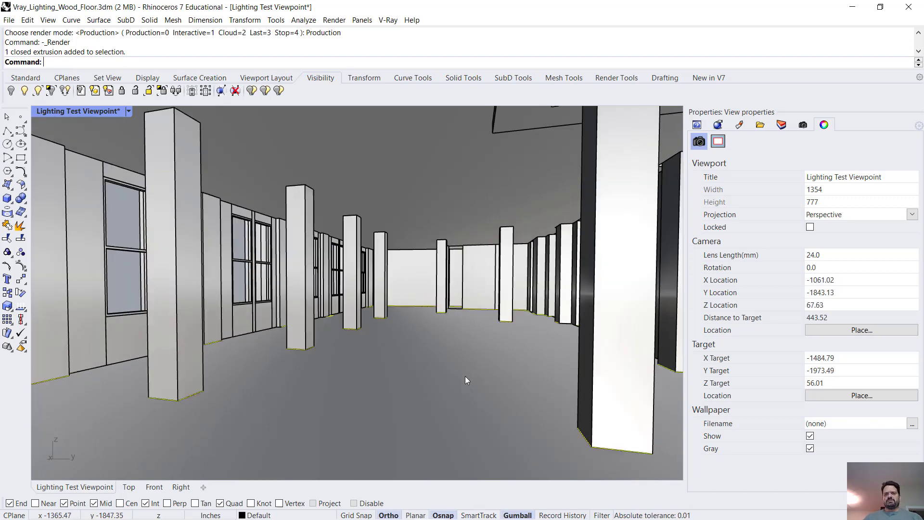
click(417, 385)
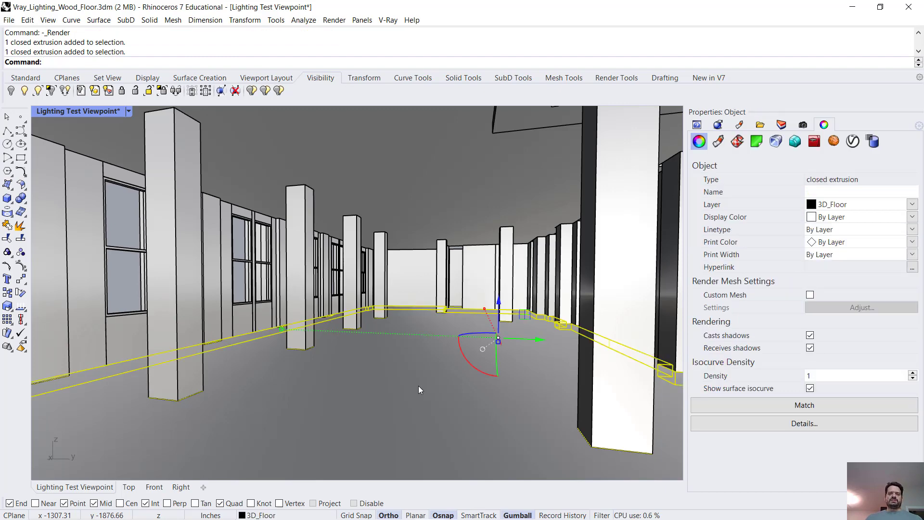
text(Hide)
key(Return)
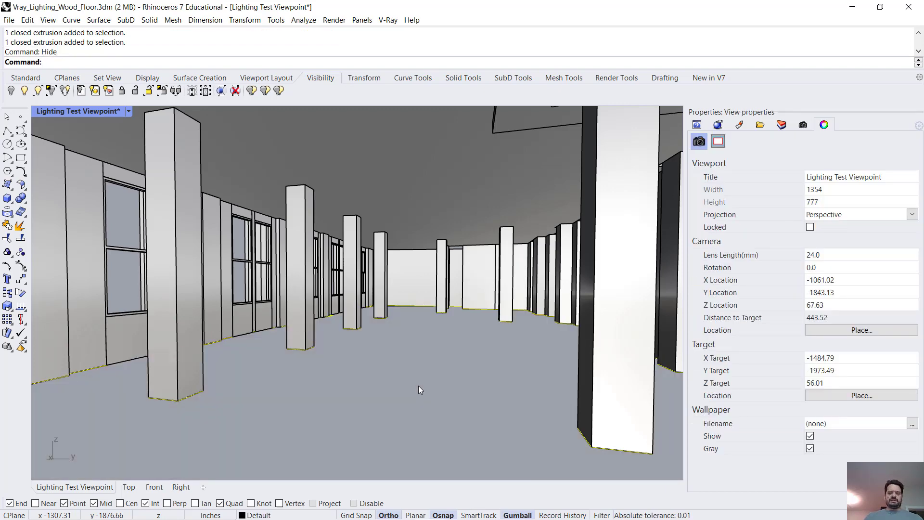
Draw a 3-foot-diameter circle at floor level in the open area between the columns
text(Circle)
key(Return)
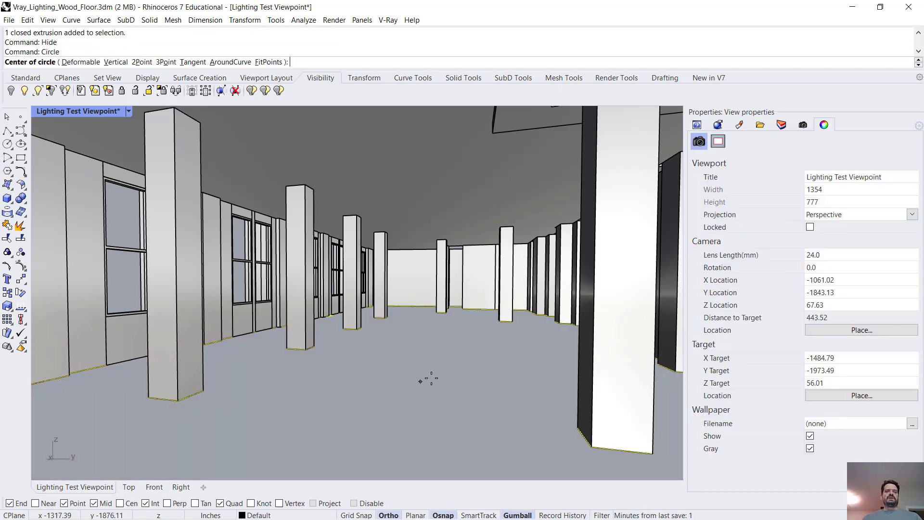
click(390, 406)
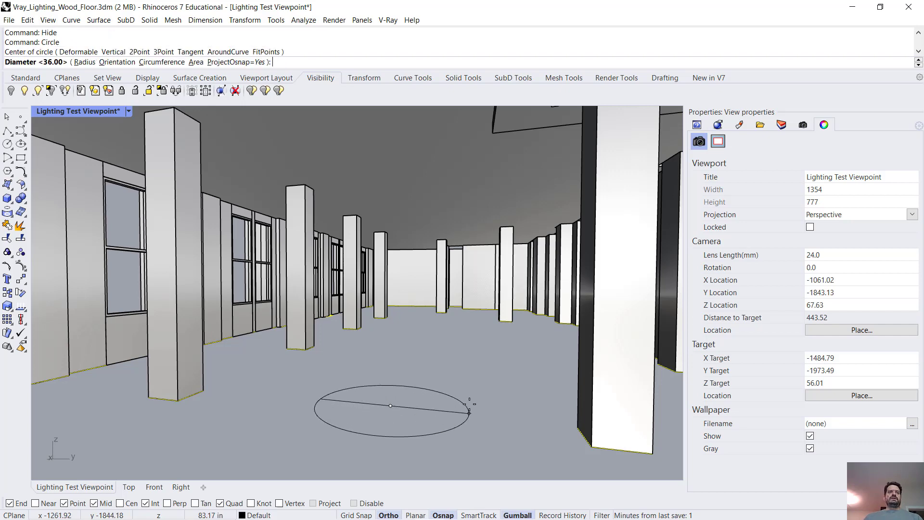
text(3')
key(Return)
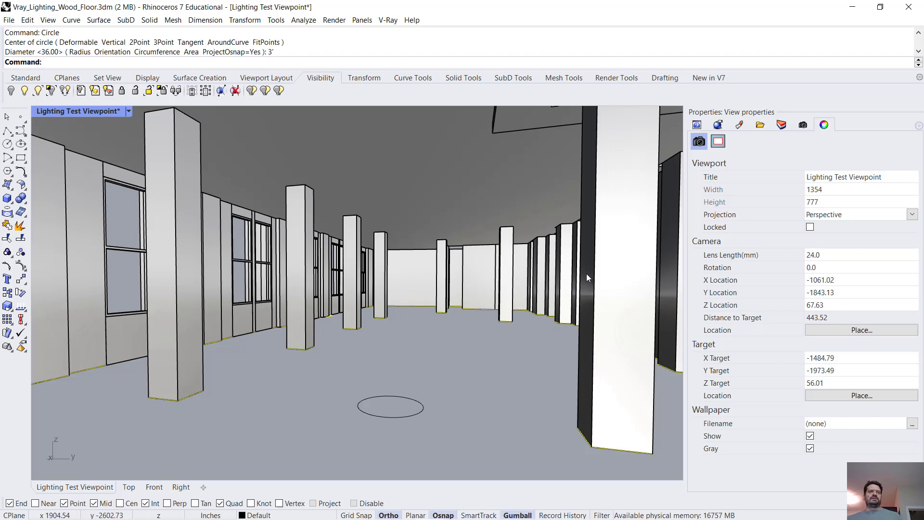
Offset the circle outward by 12 inches
text(O)
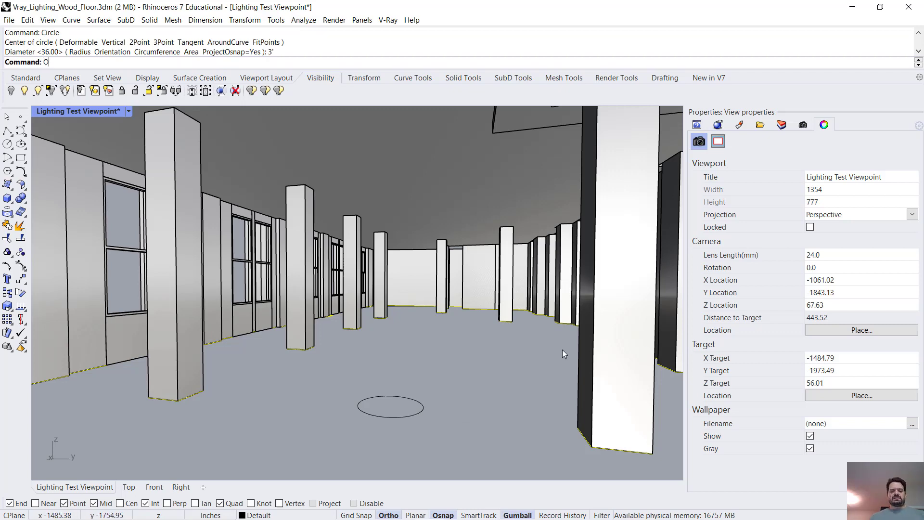
text(ffset)
key(Return)
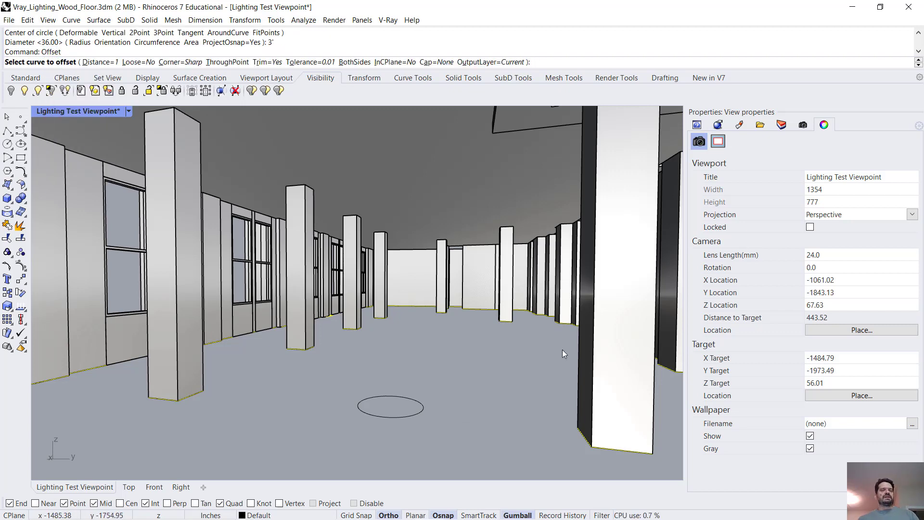
click(91, 62)
text(1)
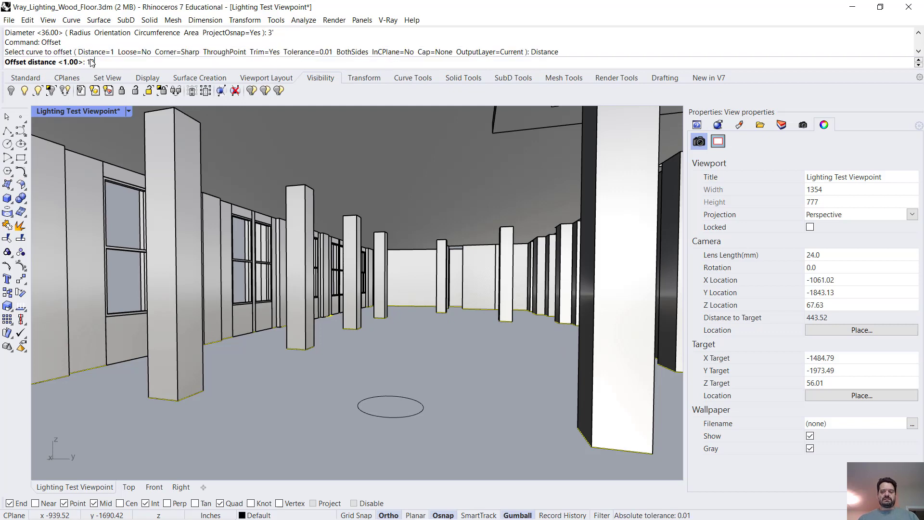
text(2)
key(Return)
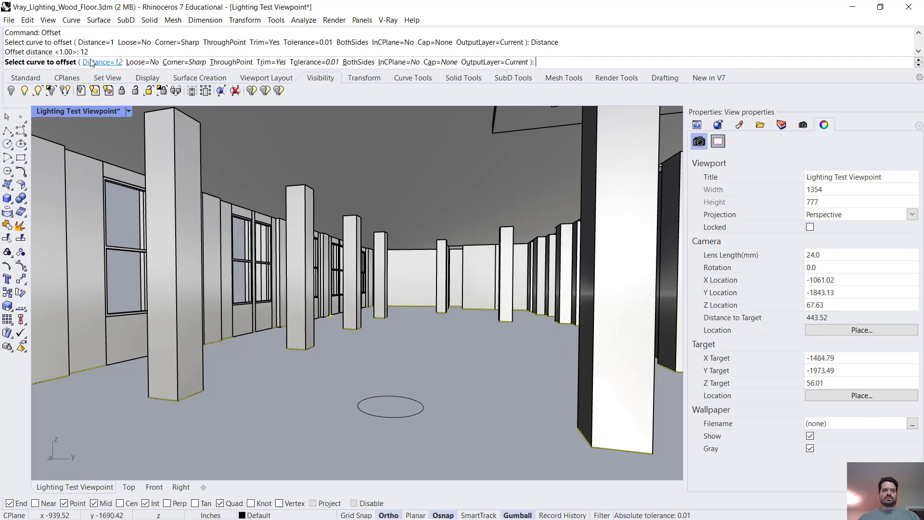
click(417, 397)
click(437, 421)
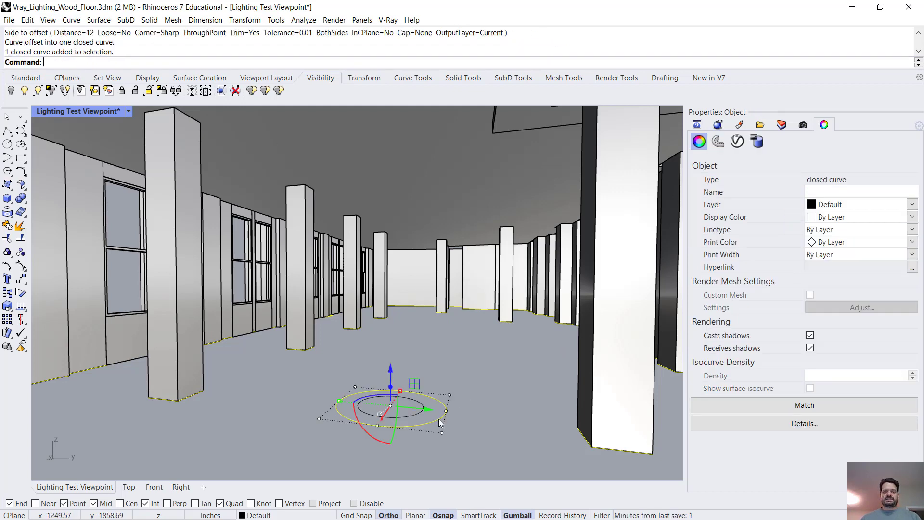
Repeat the 12-inch outward offset on each new outermost circle until there are six concentric circles
key(Return)
click(471, 417)
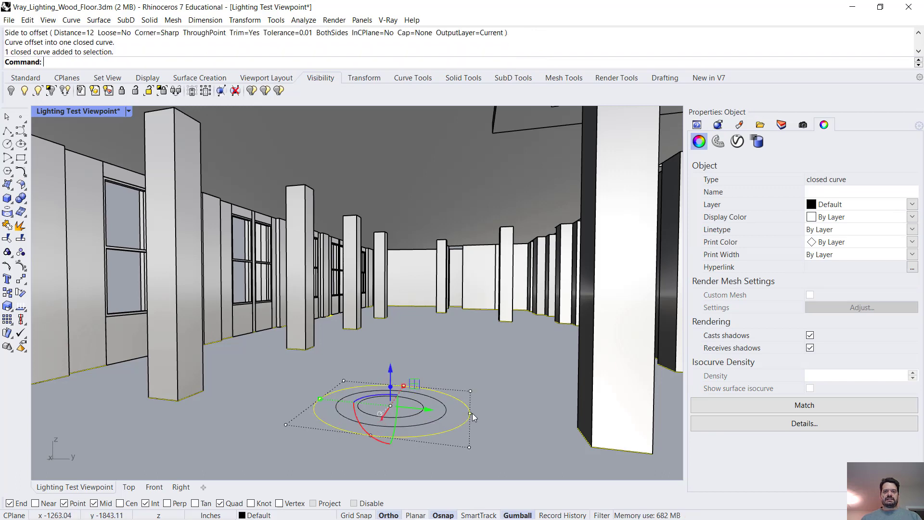
right_drag(472, 413, 485, 413)
right_click(485, 413)
click(507, 413)
click(508, 414)
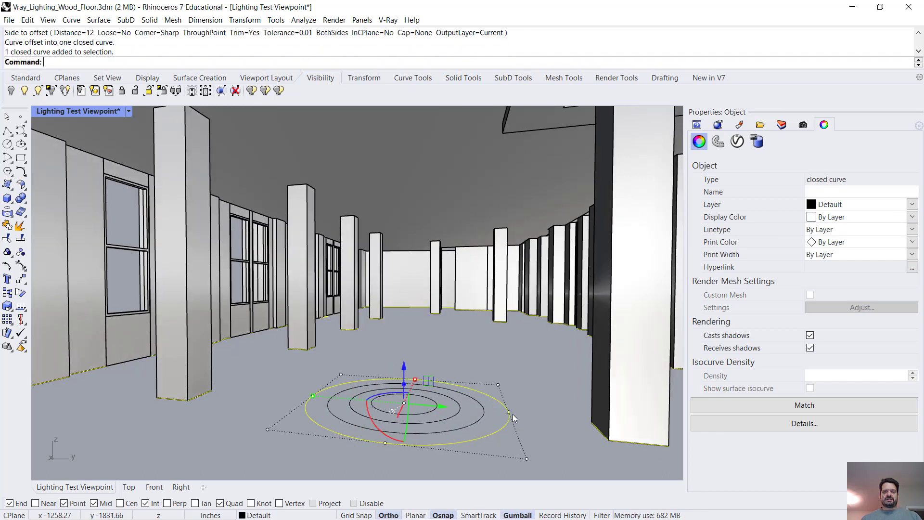
right_click(512, 416)
click(529, 419)
right_click(536, 420)
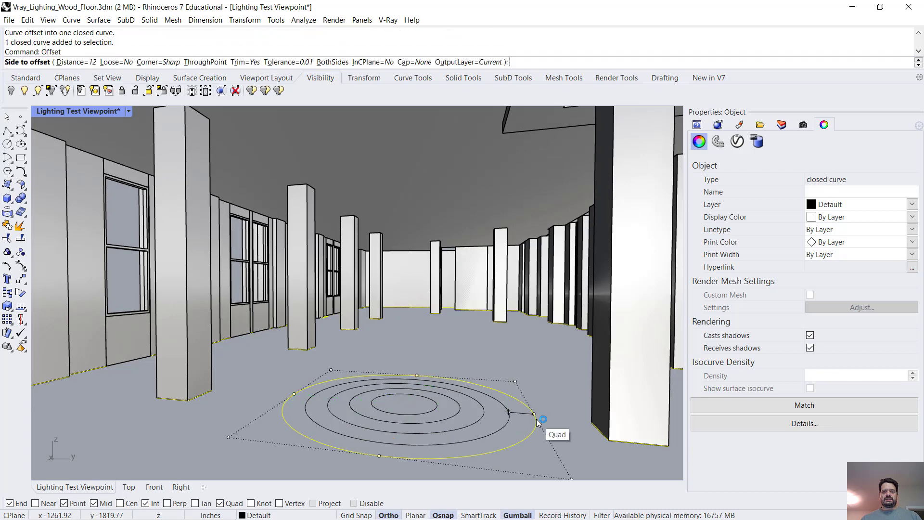
click(536, 425)
key(Escape)
right_drag(475, 381, 402, 414)
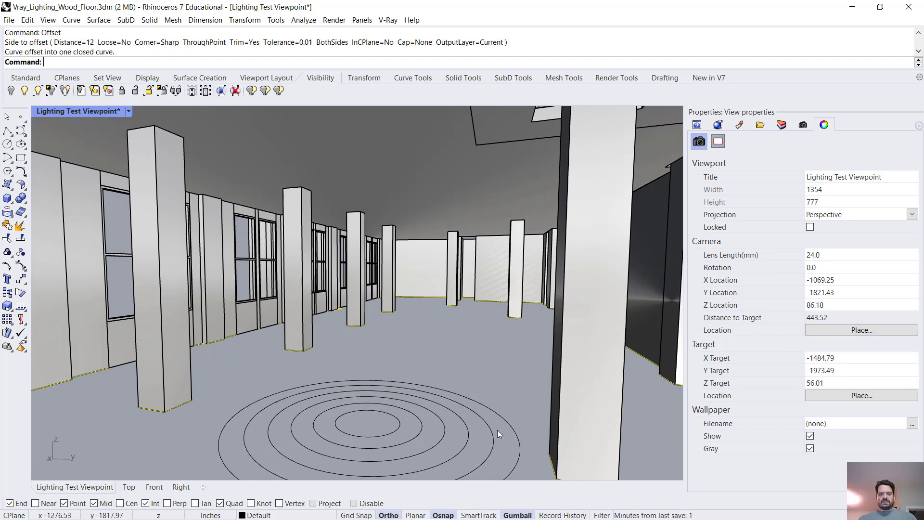
Extrude the outermost circle together with the fourth circle from the center by 1 inch as a solid ring
click(510, 425)
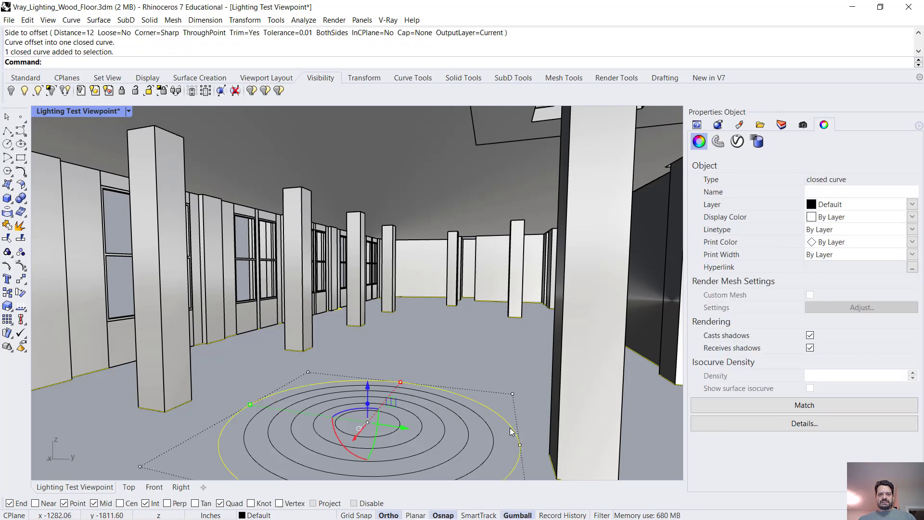
shift+click(469, 435)
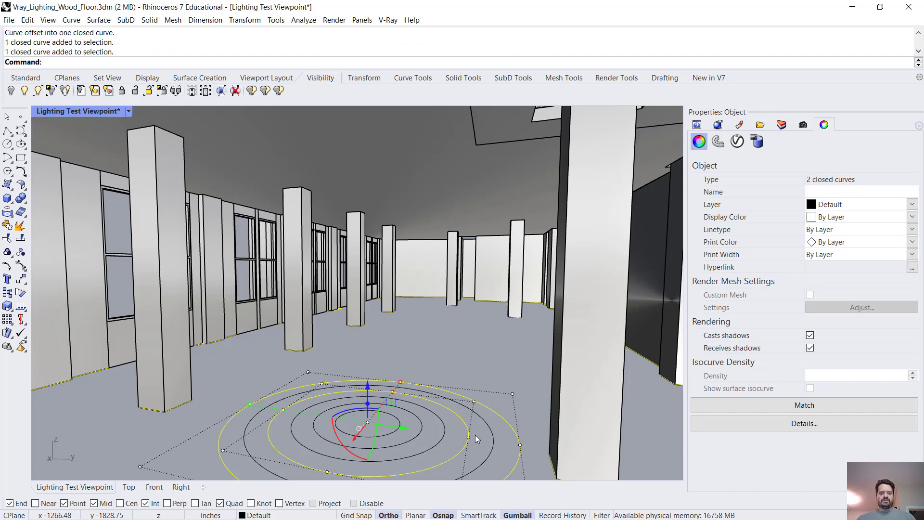
text(ExtrudeCrv)
key(Return)
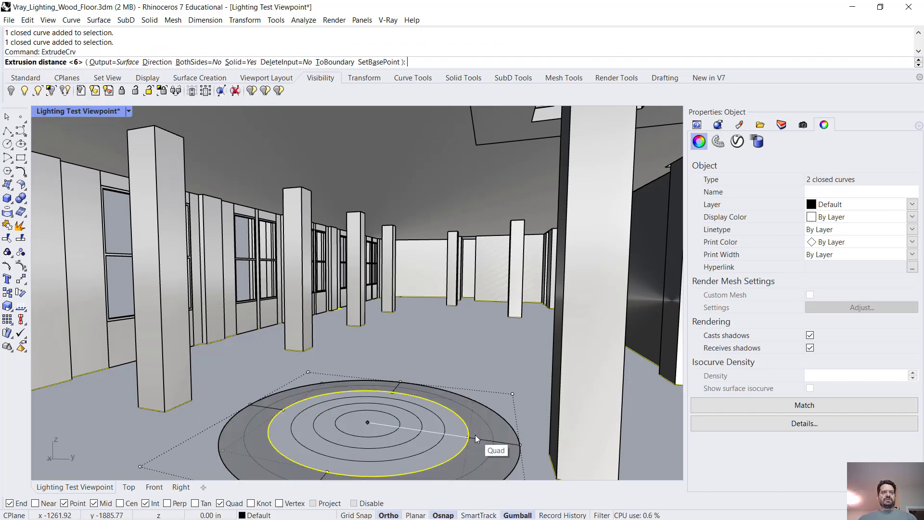
text(1")
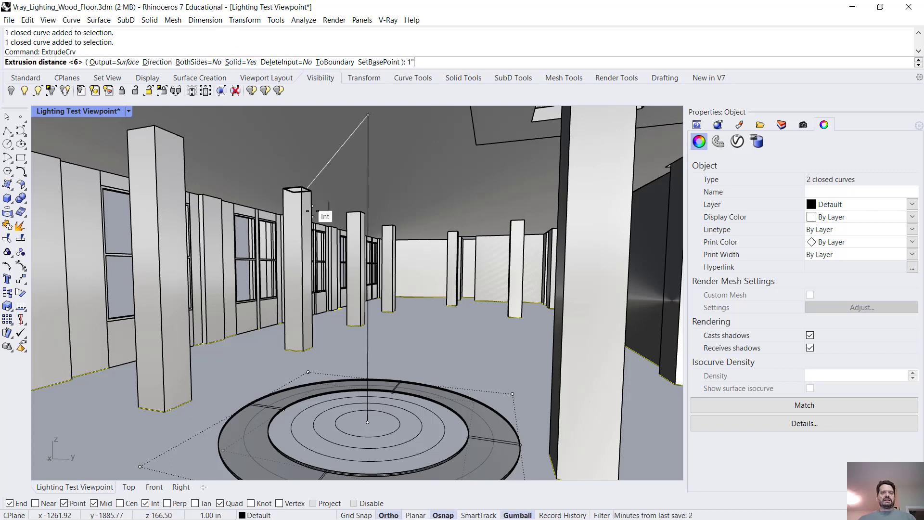
key(Return)
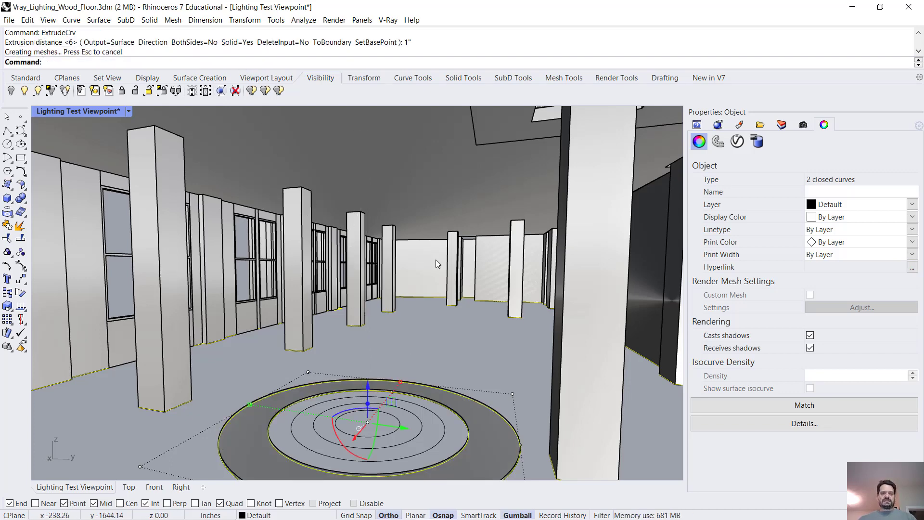
key(Escape)
shift+right_drag(468, 400, 474, 380)
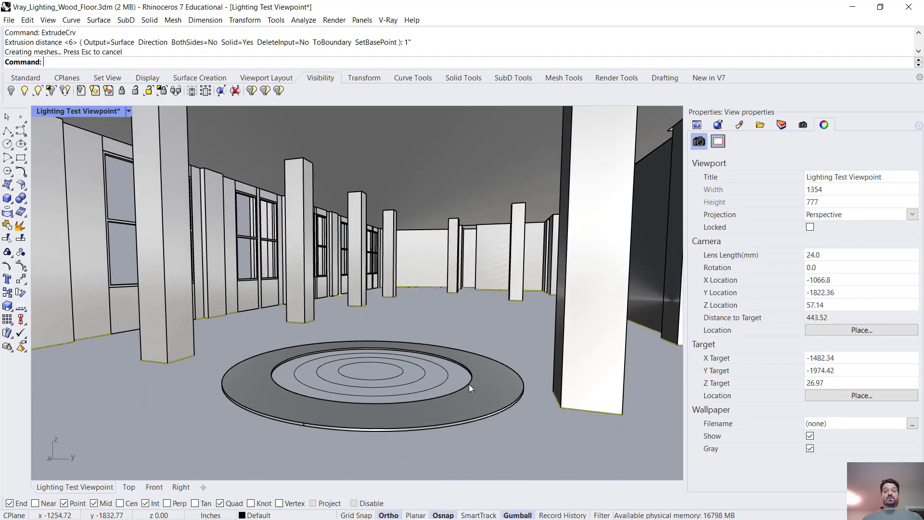
Lift the solid ring straight above the concentric circles with the gumball and undo the extra moves made after that
click(527, 513)
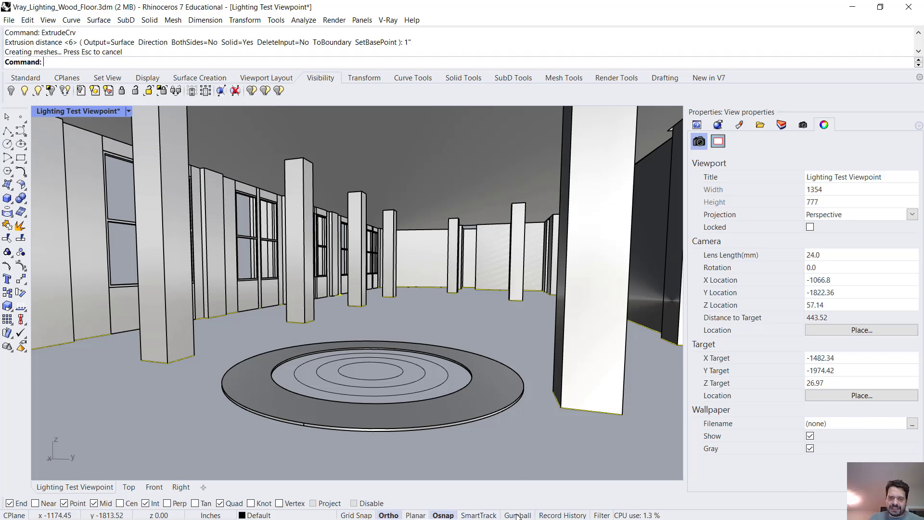
click(517, 515)
click(476, 387)
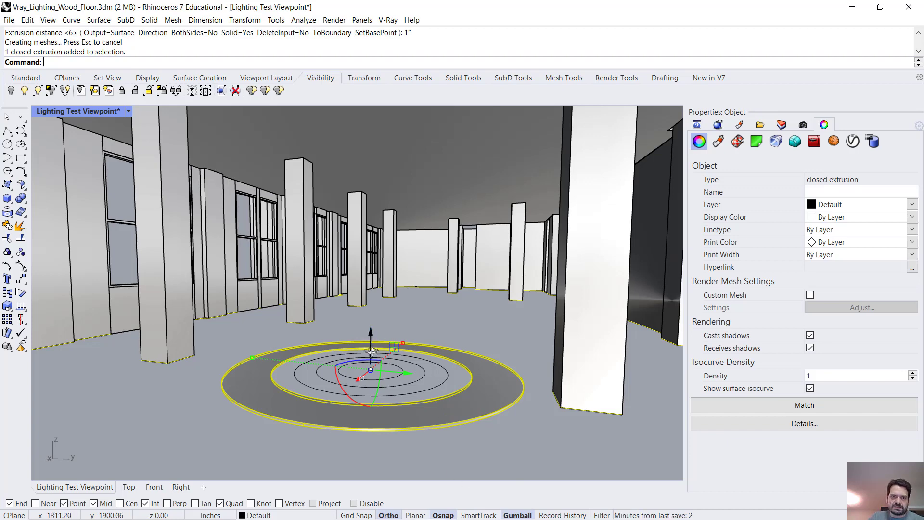
right_drag(372, 350, 363, 362)
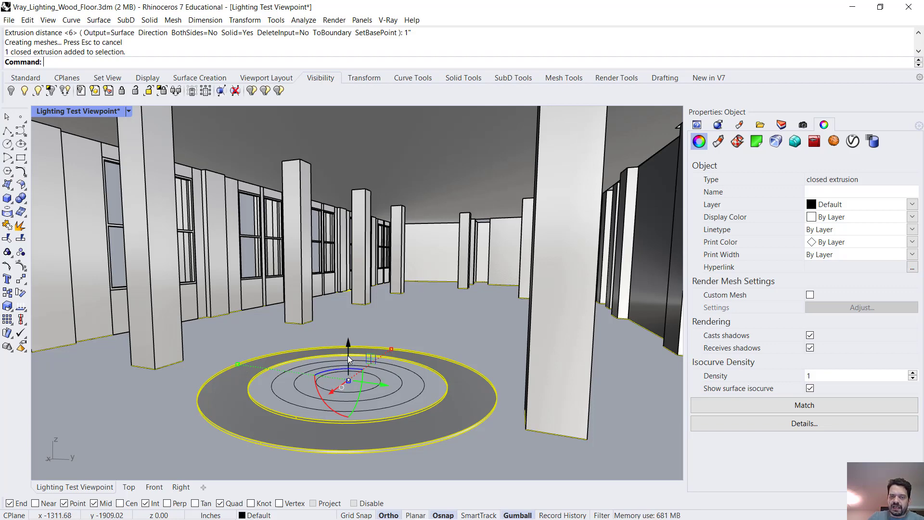
drag(347, 355, 345, 376)
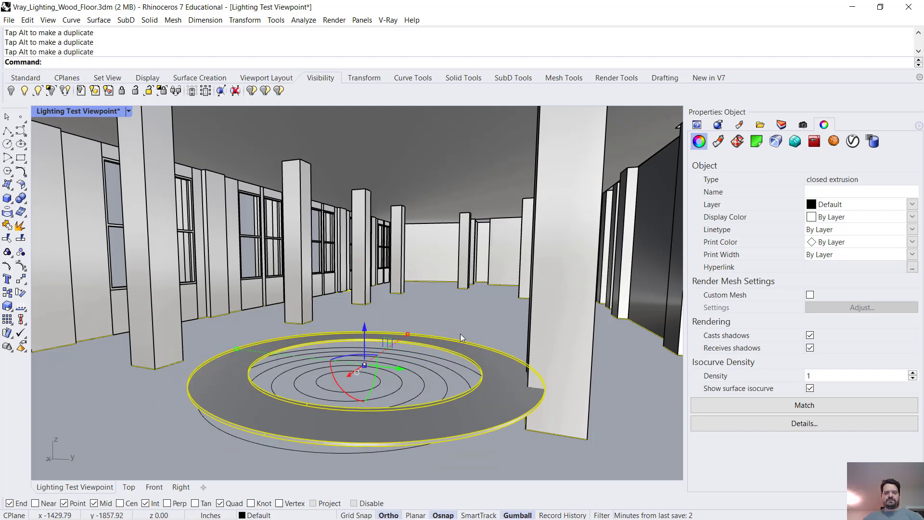
key(ctrl+z)
key(ctrl+z)
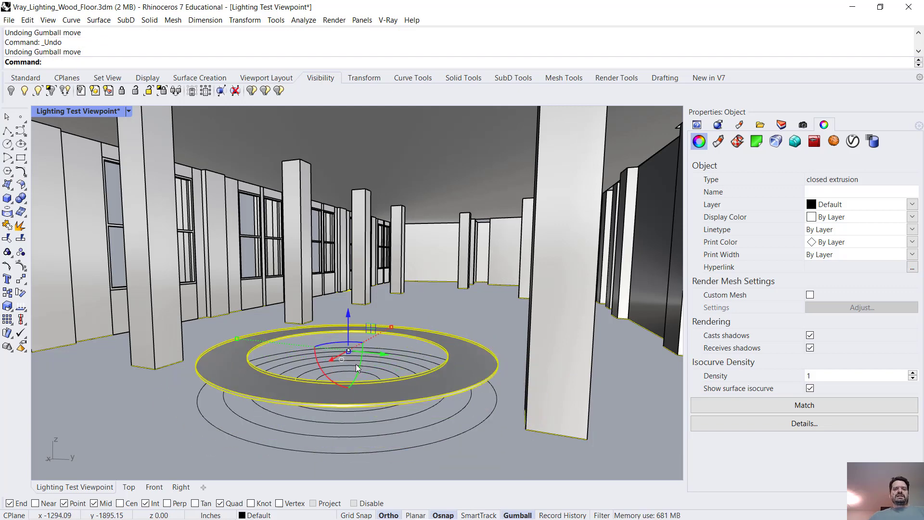
Turn off Ortho and try rotating the ring freely with the gumball, undoing the rotations
drag(361, 369, 378, 378)
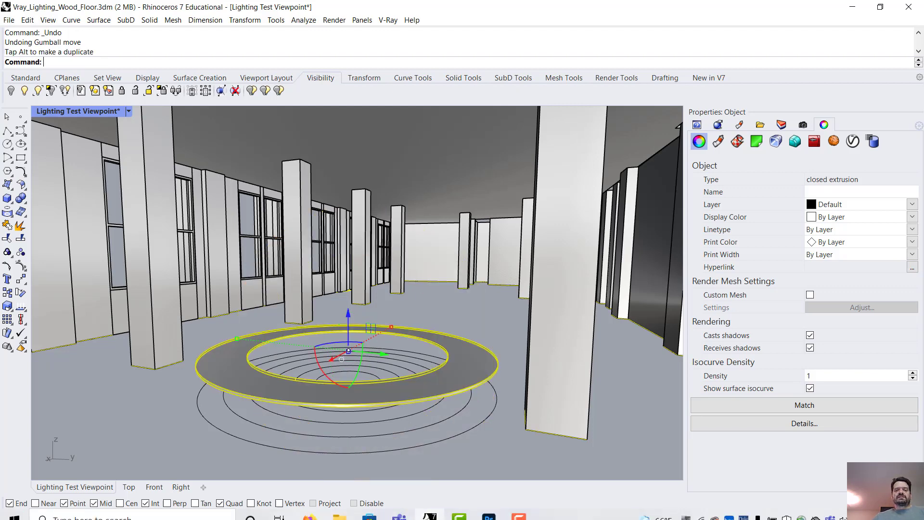
mouse_move(390, 518)
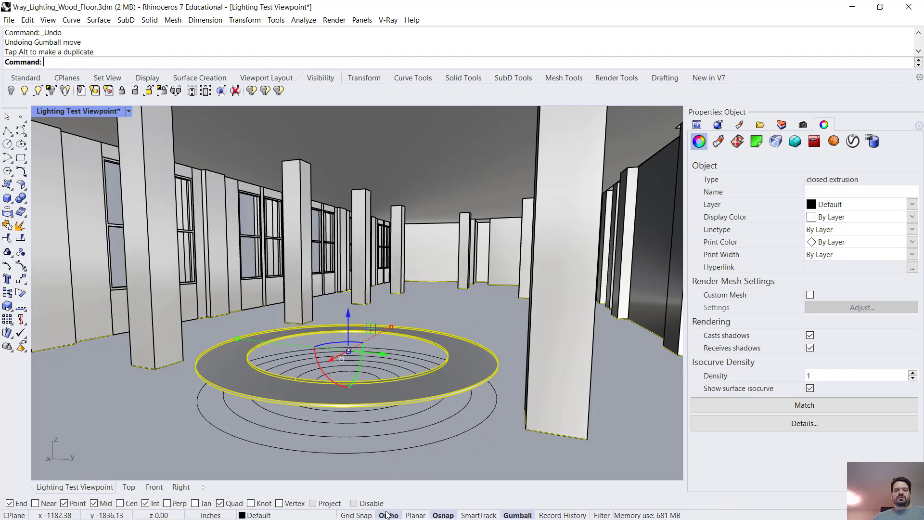
drag(363, 369, 320, 375)
key(ctrl+z)
key(ctrl+z)
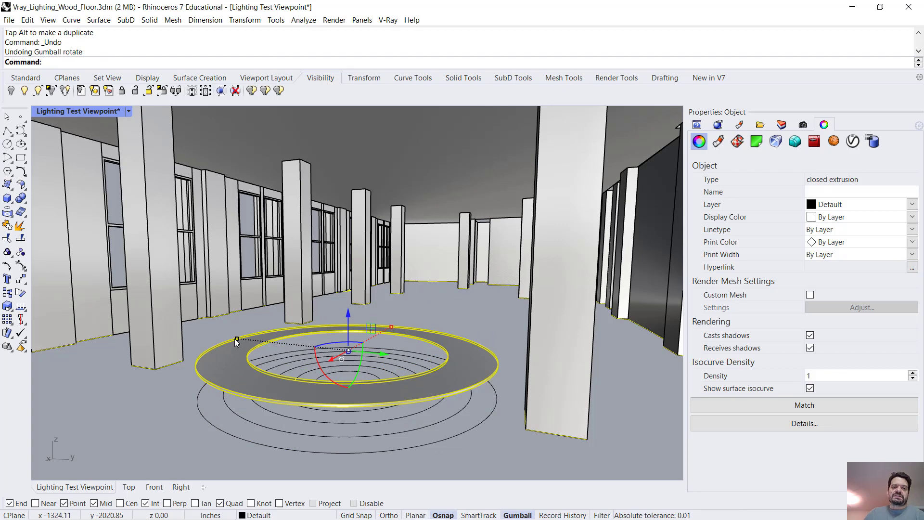
Shrink the ring along the gumball's green axis to make it a narrow oval
drag(235, 339, 301, 357)
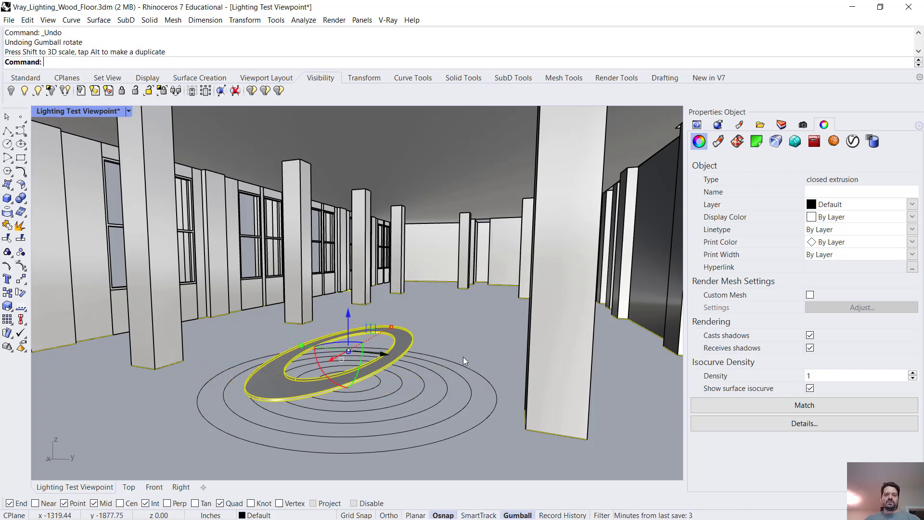
Try to reshape the oval ring by moving the gumball's red scale handle, undoing each attempt
drag(393, 328, 385, 385)
key(ctrl+z)
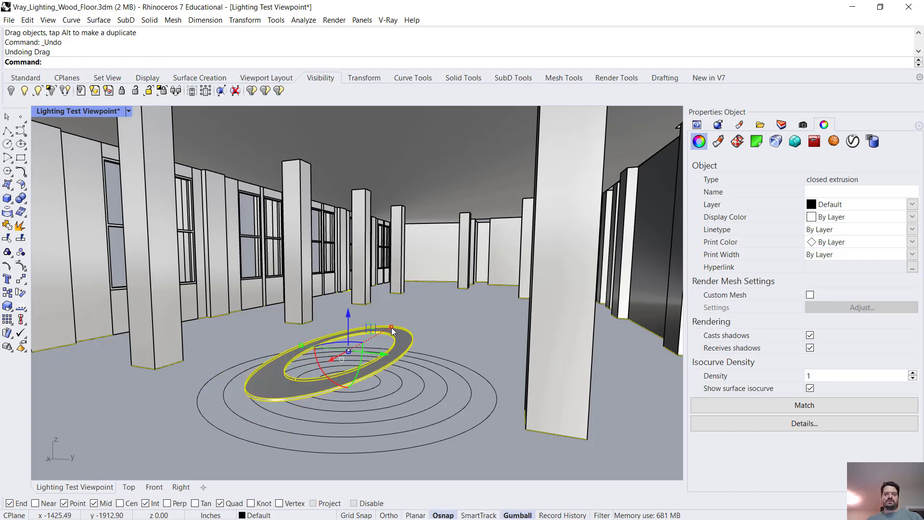
mouse_move(391, 328)
mouse_down()
mouse_move(378, 335)
mouse_move(387, 345)
mouse_up()
key(ctrl+z)
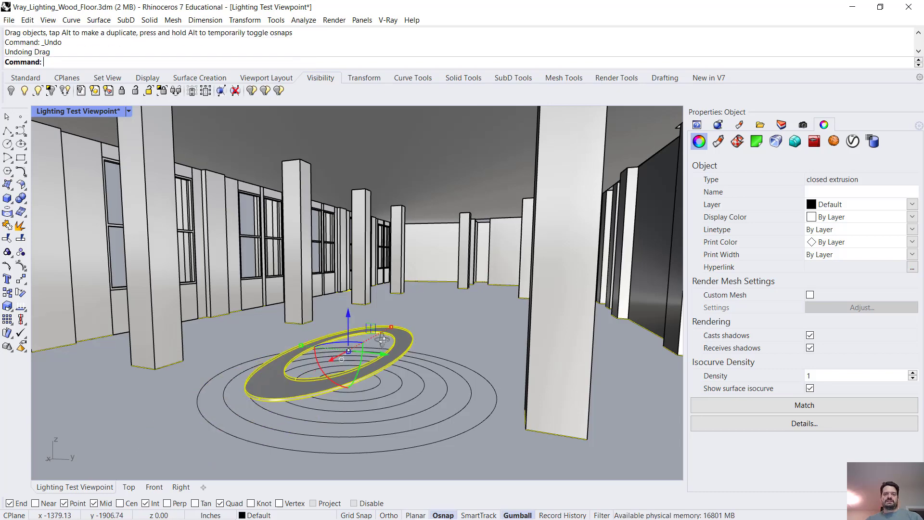
right_drag(388, 345, 407, 317)
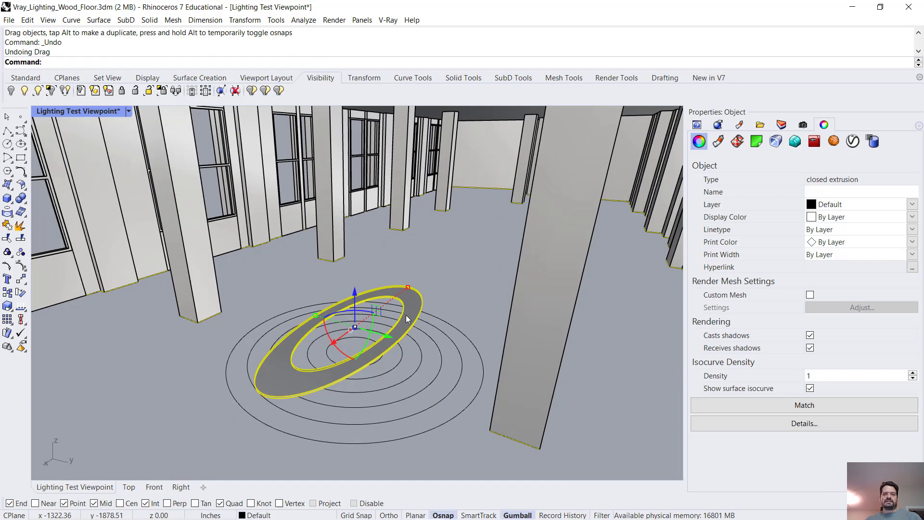
drag(407, 290, 372, 308)
key(ctrl+z)
scroll(408, 290, up, 6)
scroll(409, 289, up, 3)
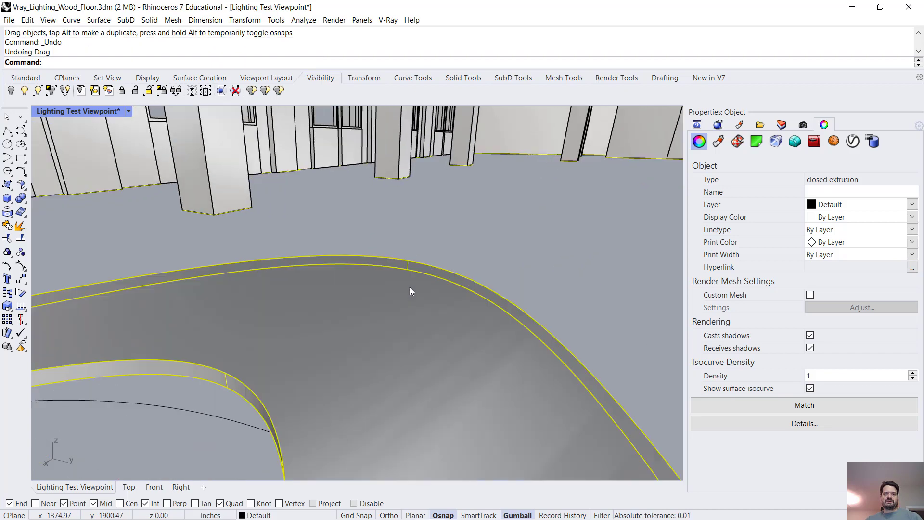
scroll(410, 285, down, 10)
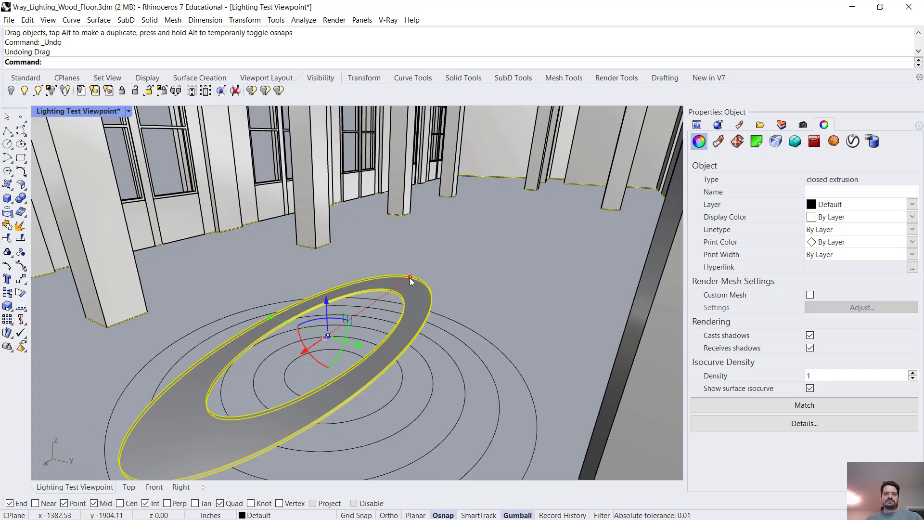
drag(412, 281, 380, 317)
key(ctrl+z)
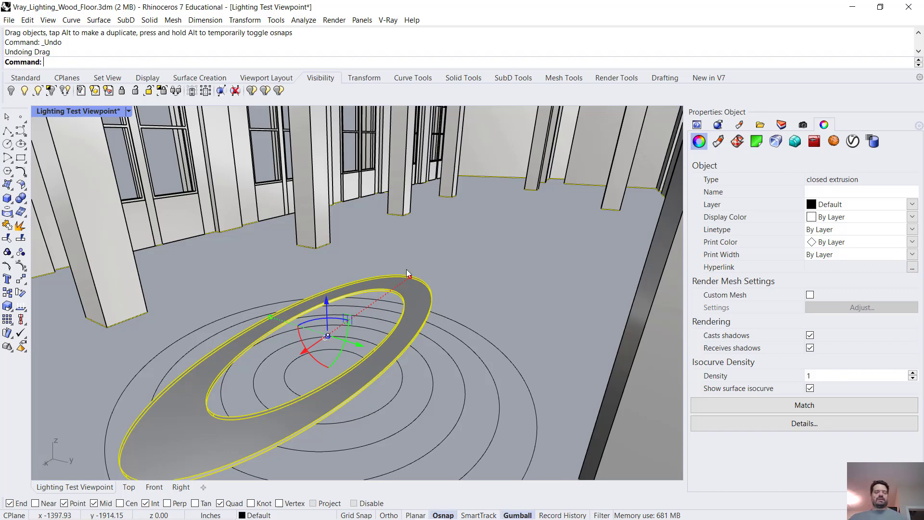
Undo the gumball scaling that turned the solid ring into a narrow oval
key(ctrl+z)
right_drag(415, 285, 333, 313)
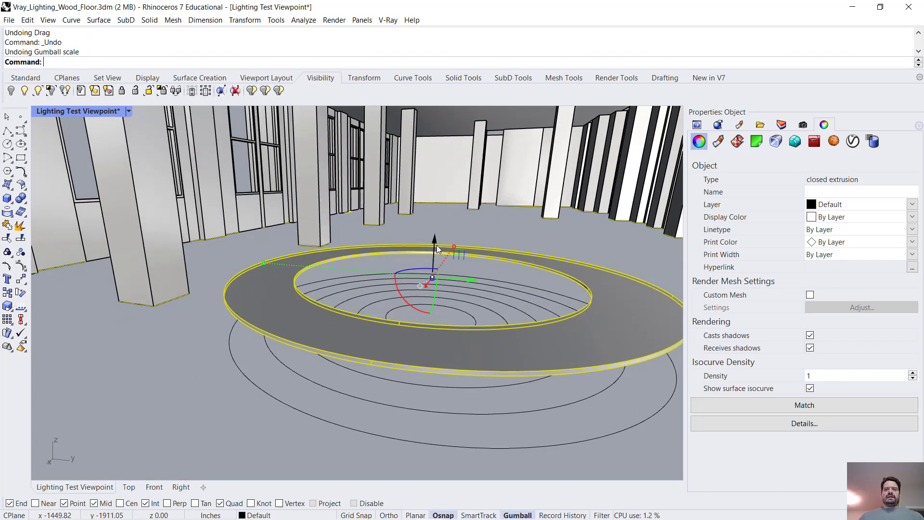
mouse_move(432, 263)
right_down()
mouse_move(418, 274)
mouse_move(427, 275)
right_up()
scroll(427, 275, down, 7)
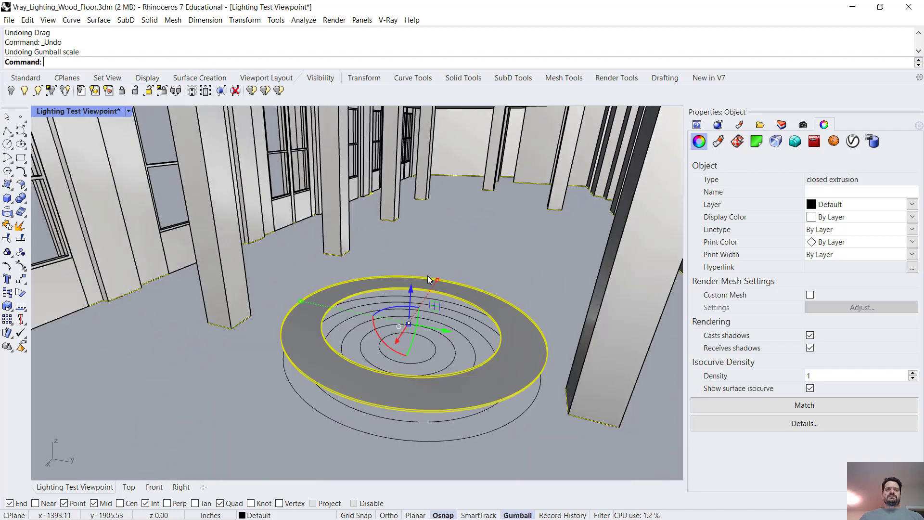
scroll(419, 284, up, 3)
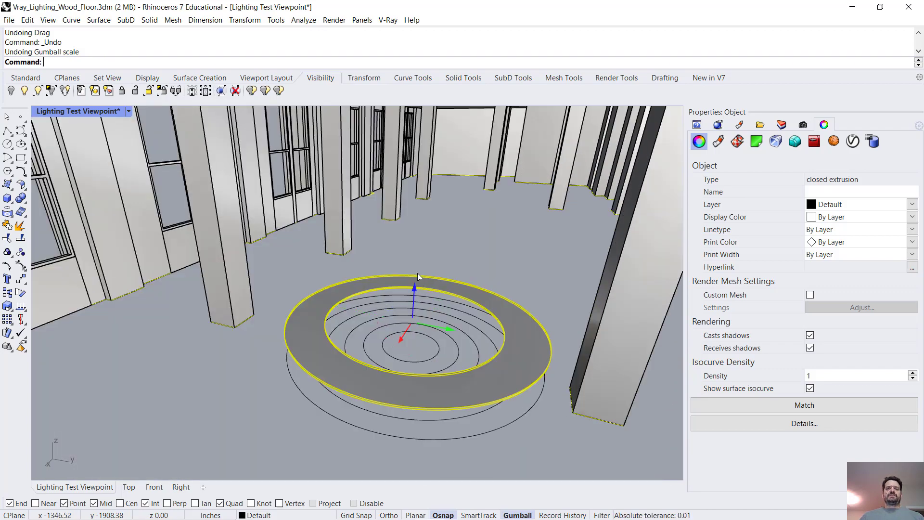
Raise the solid ring in several vertical gumball moves until it hangs near the ceiling above the circles
drag(412, 289, 467, 254)
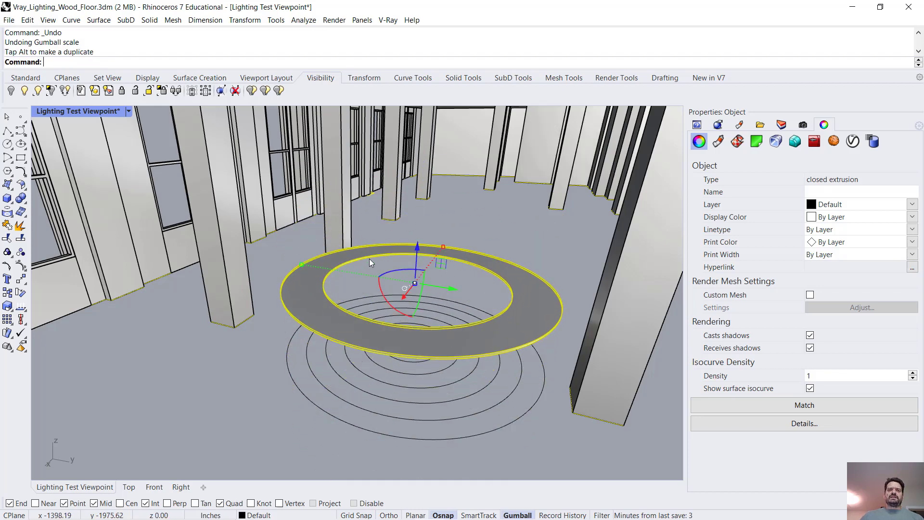
click(416, 260)
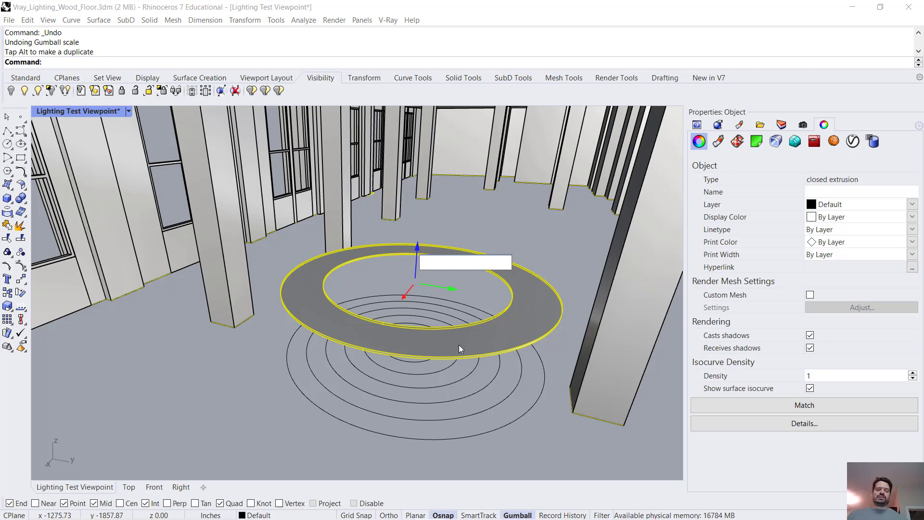
key(Escape)
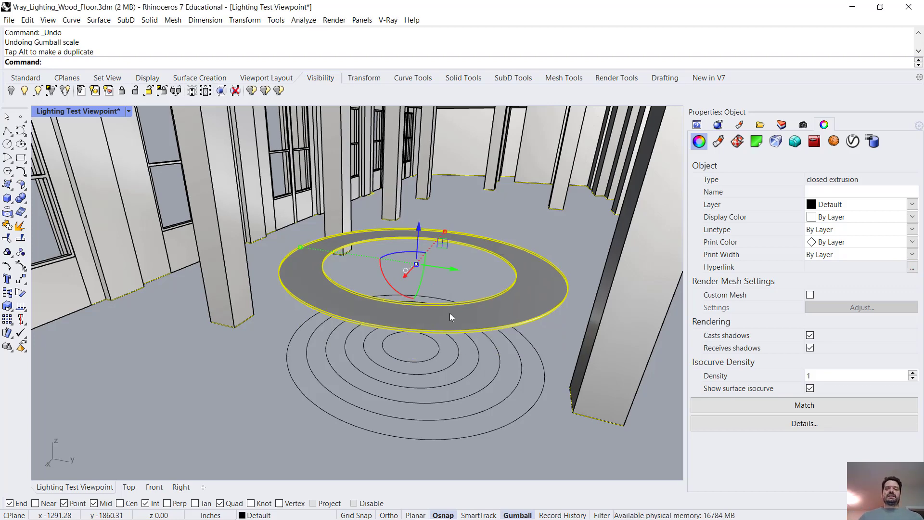
click(417, 243)
key(Return)
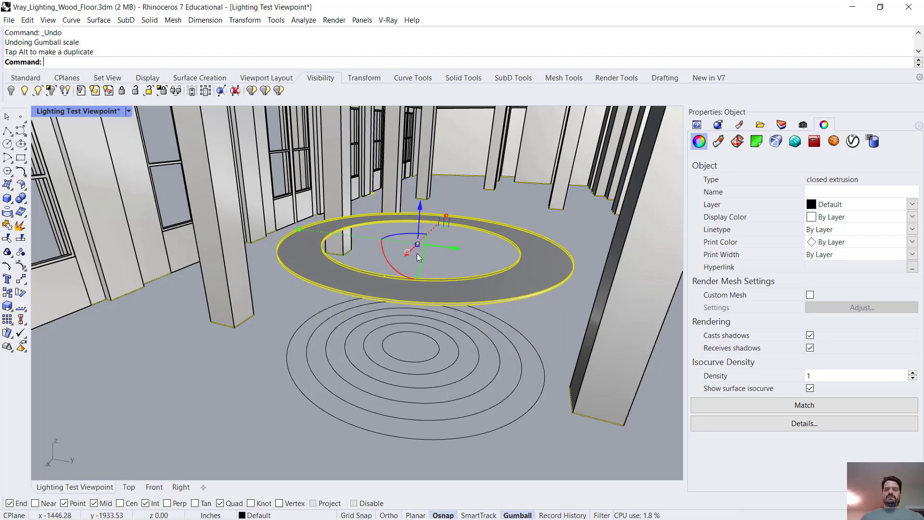
shift+right_drag(491, 247, 497, 266)
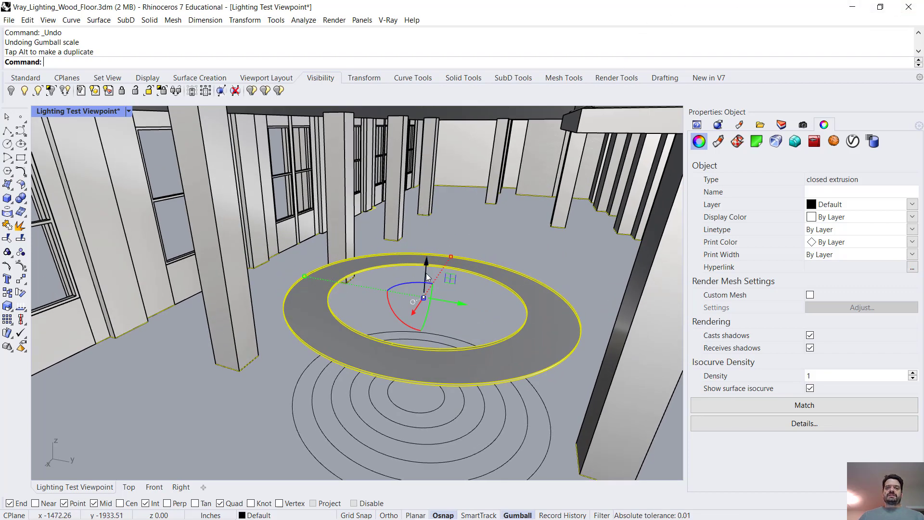
drag(425, 272, 430, 98)
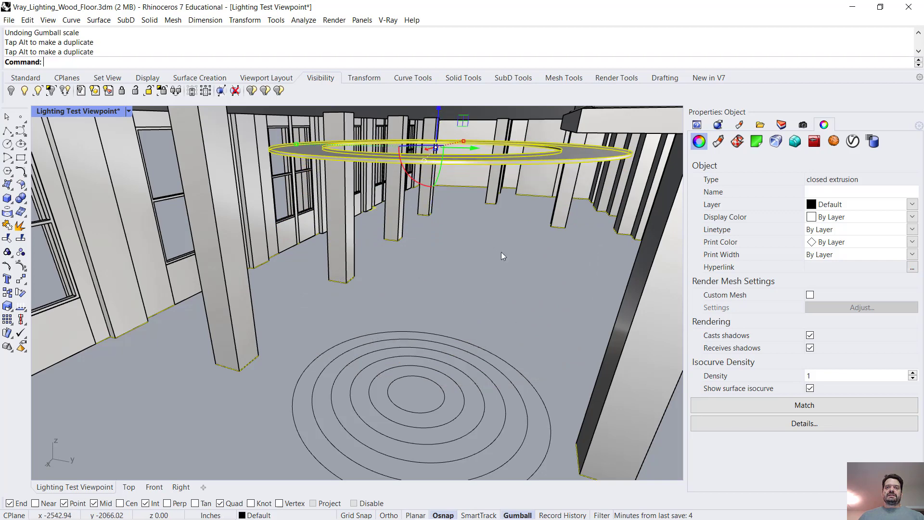
Extrude the fifth and second circles from the center by 2 inches as a solid ring and raise it just below the first ring
shift+right_drag(521, 371, 503, 330)
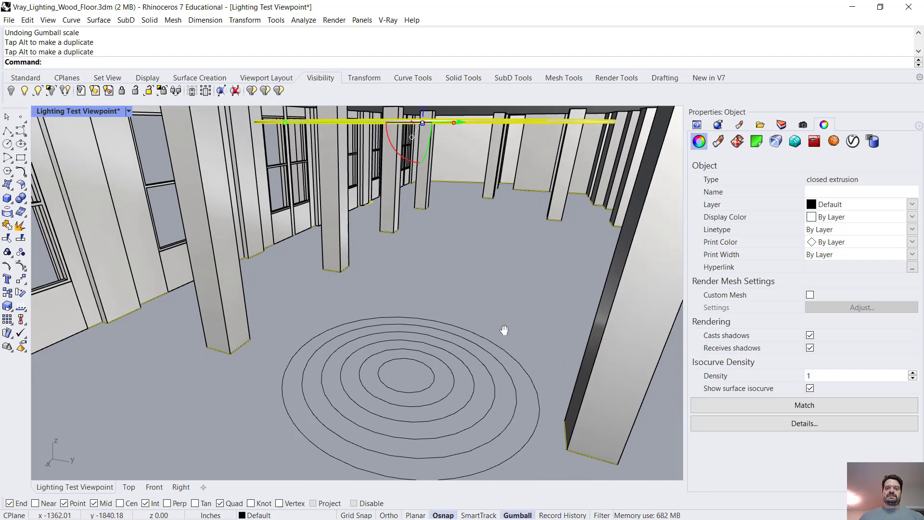
click(498, 363)
shift+click(456, 383)
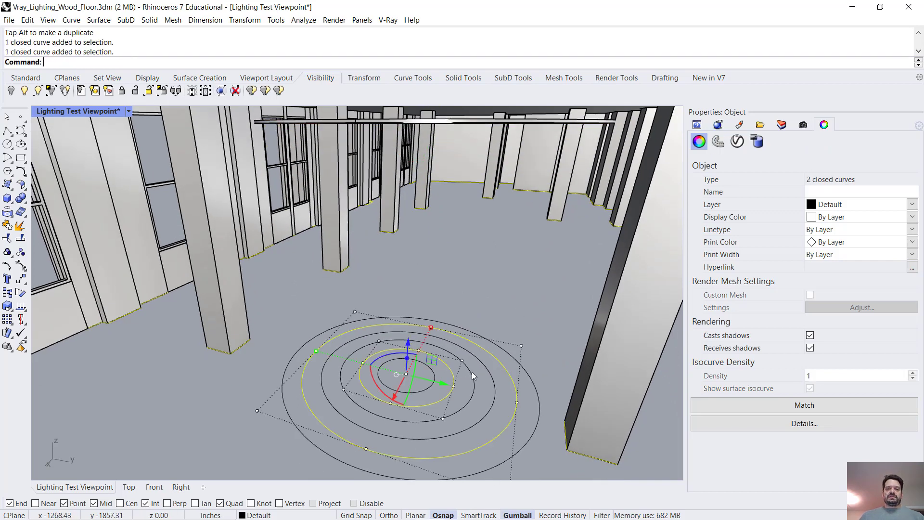
key(Up)
key(Return)
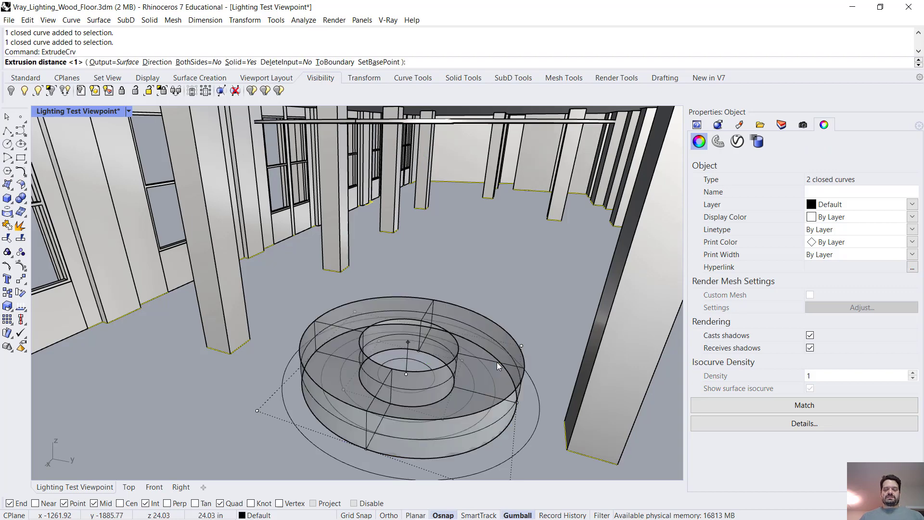
key(BackSpace)
text(2")
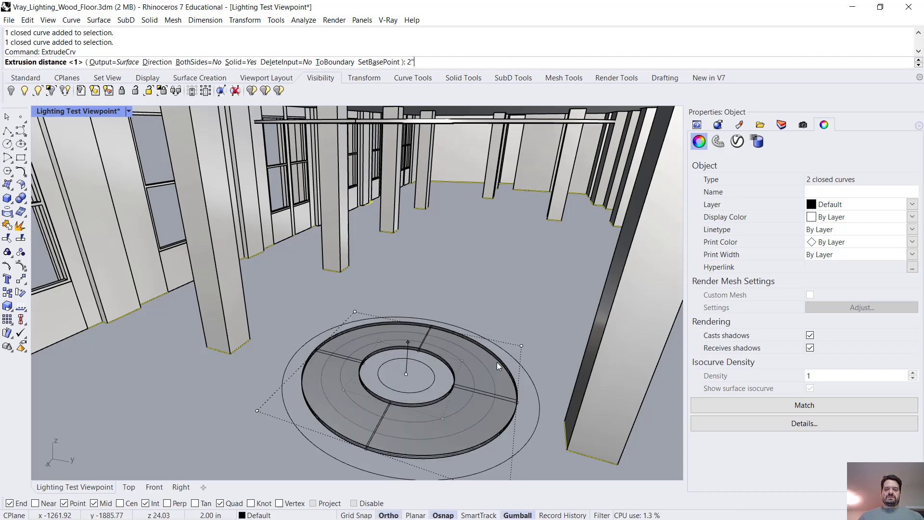
key(Return)
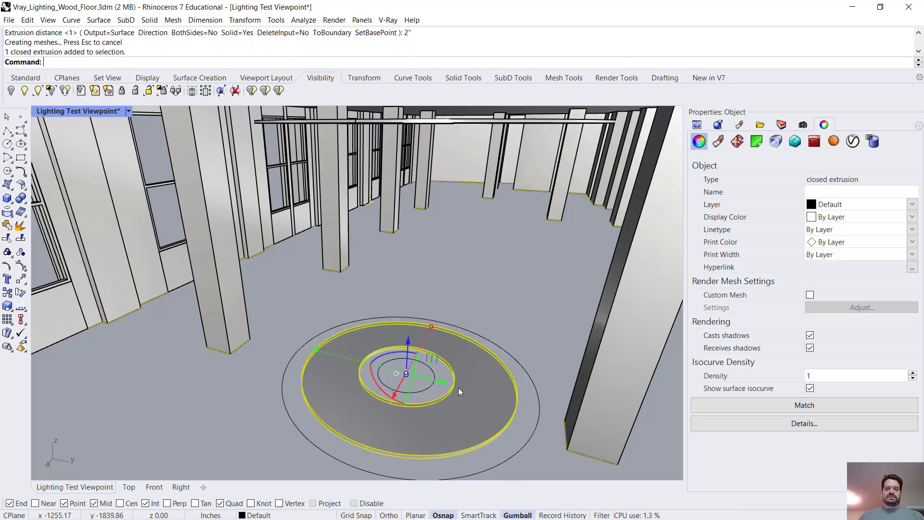
drag(406, 357, 421, 166)
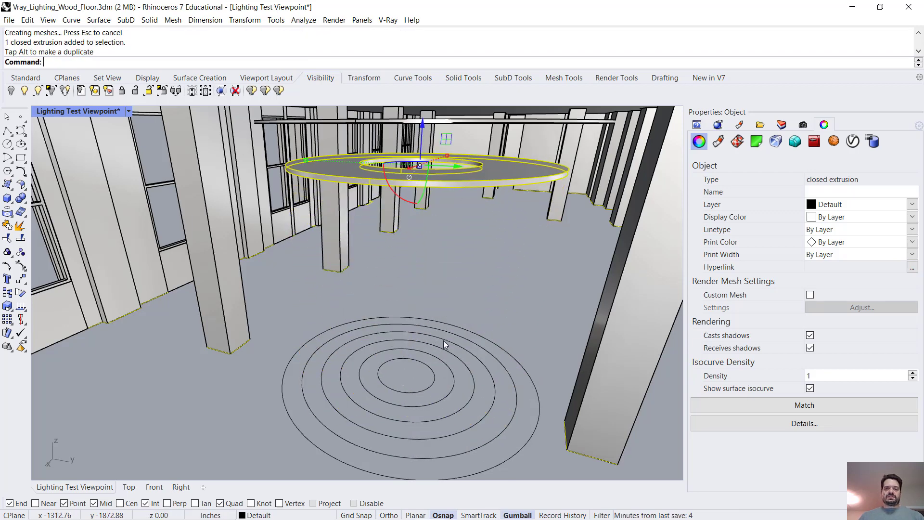
Extrude the fourth and innermost circles by 2 inches as a solid ring and raise it about 91 inches, below the second ring
click(443, 339)
shift+click(439, 369)
text(Extrude)
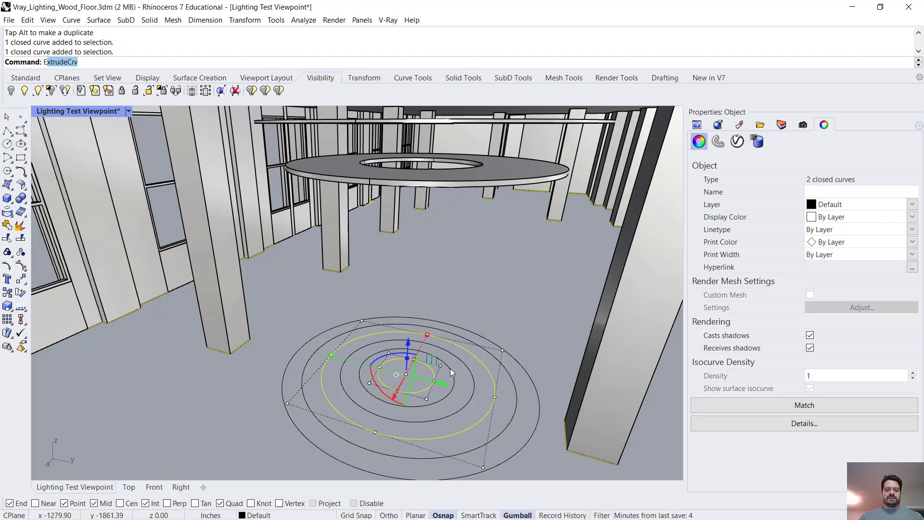
key(Return)
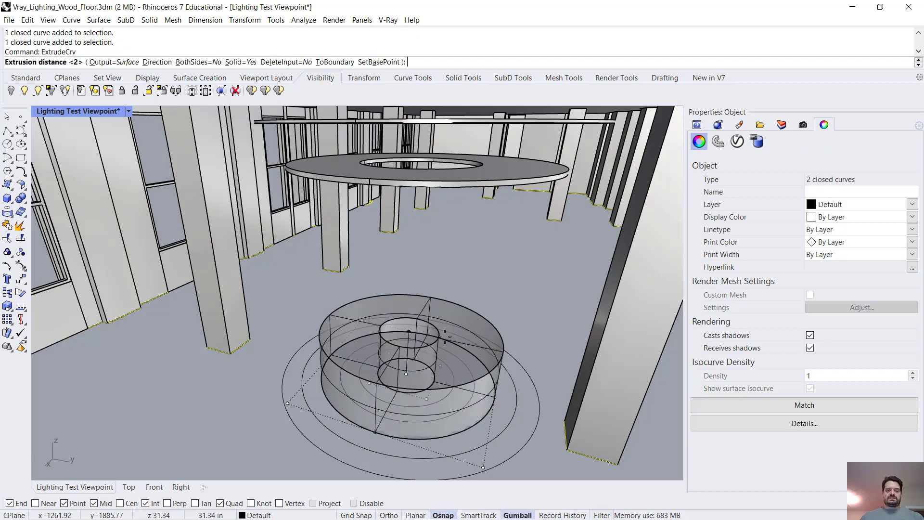
key(Return)
click(476, 358)
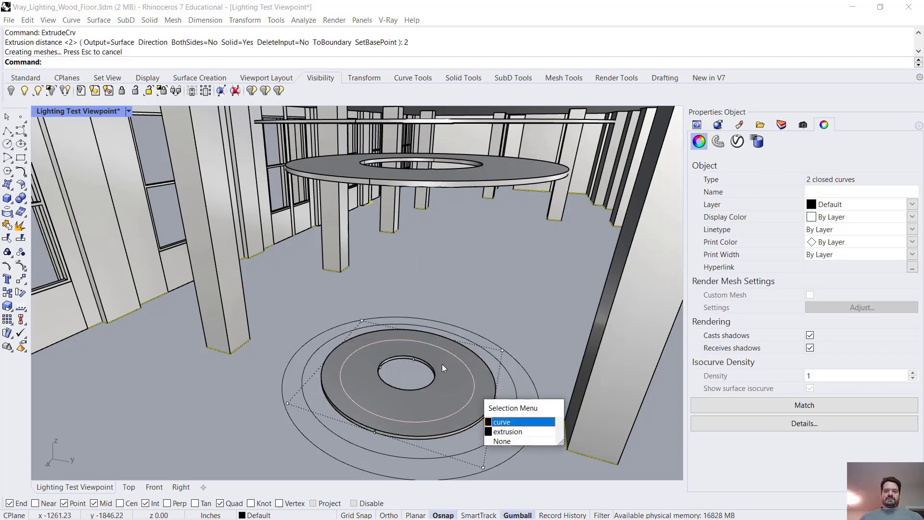
click(441, 364)
drag(407, 354, 415, 209)
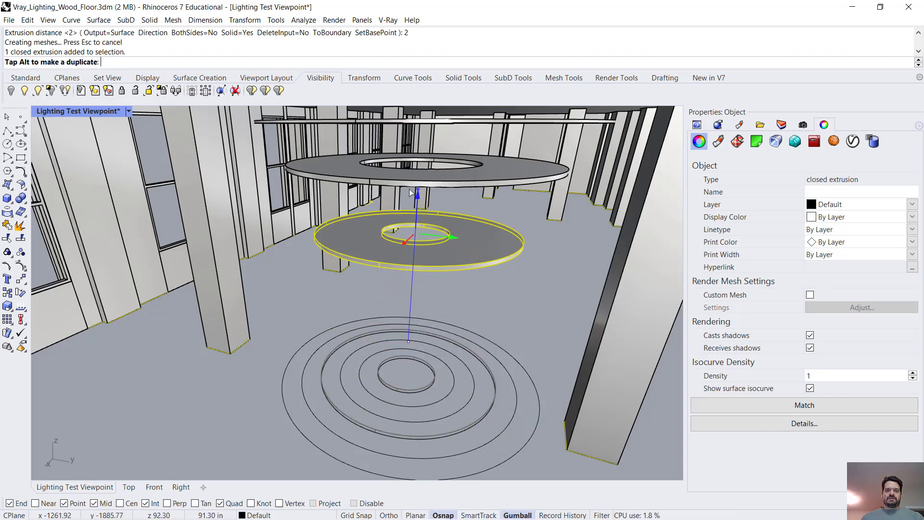
Extrude the innermost circle by 2 inches as a solid disc and raise it to just below the third ring
click(436, 375)
text(ExtrudeCrv)
key(Return)
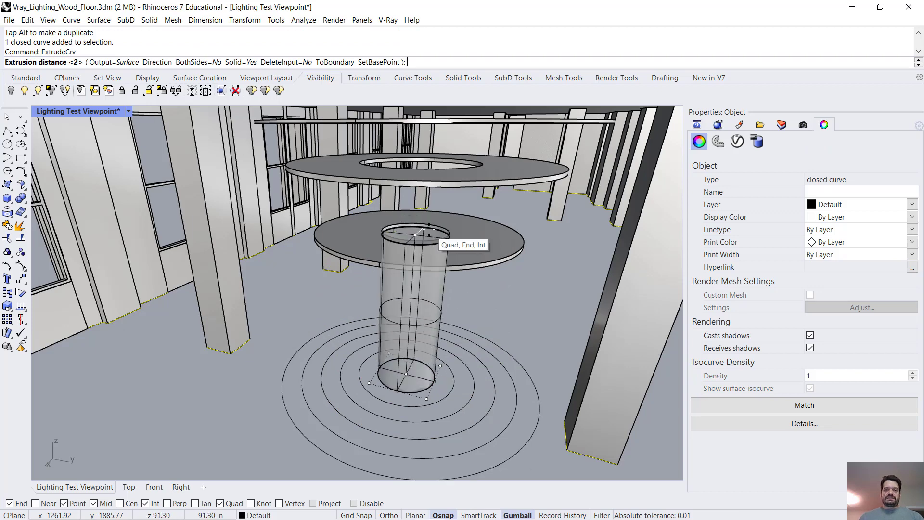
text(2)
key(Return)
key(Escape)
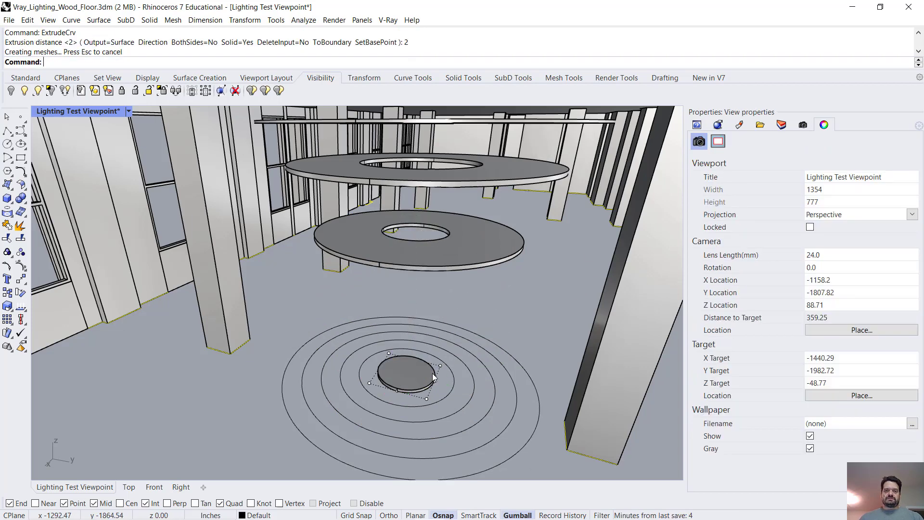
click(419, 373)
drag(408, 346, 414, 262)
Raise the lowest ring and the small disc slightly with the gumball to adjust their spacing
right_drag(455, 248, 476, 313)
click(487, 223)
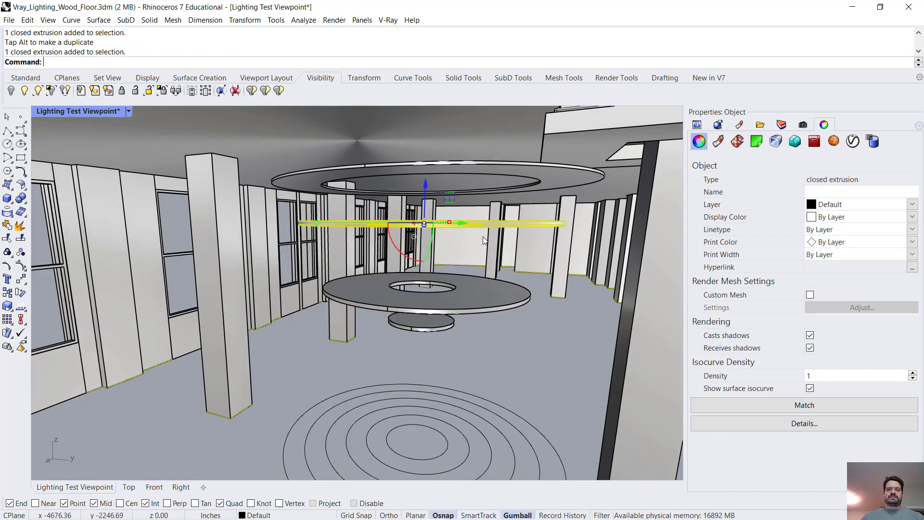
click(479, 279)
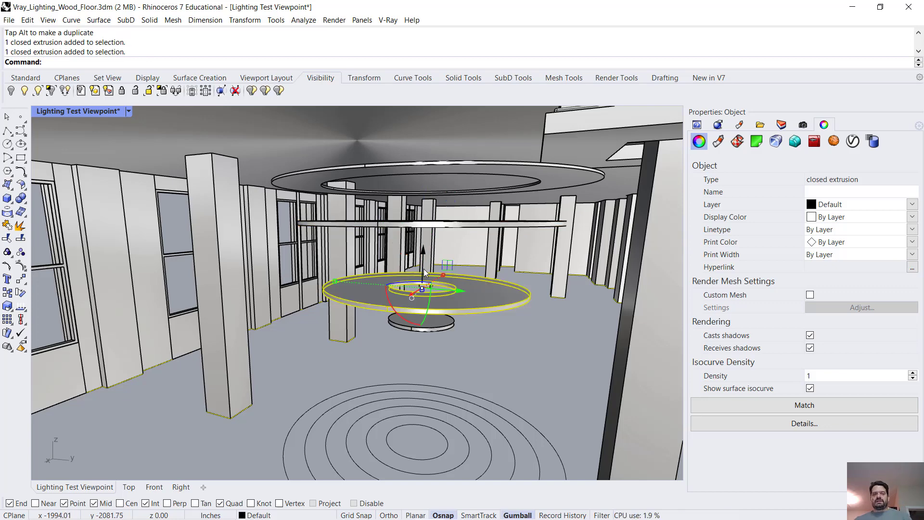
drag(423, 268, 423, 248)
click(429, 314)
right_drag(429, 313, 428, 296)
drag(423, 284, 423, 279)
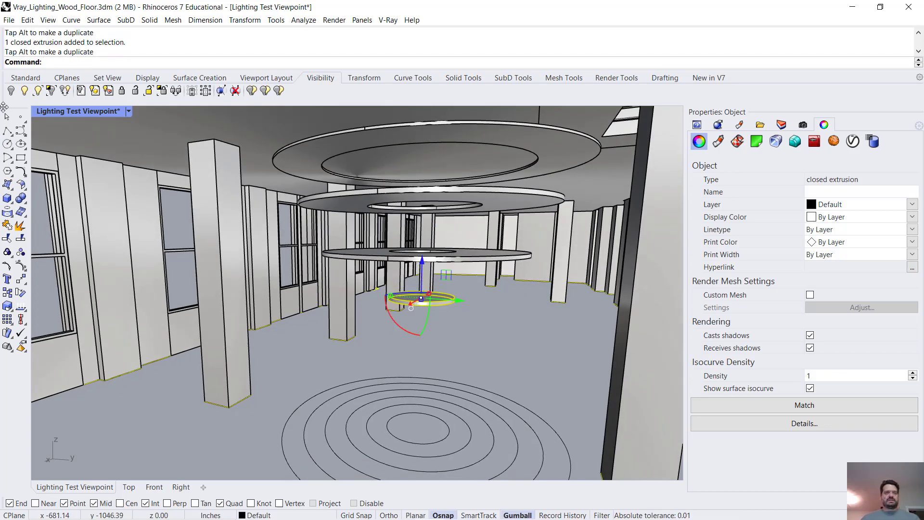
Maximize the Front viewport and hide the wall, window and column objects that overlap the suspended rings
double_click(42, 111)
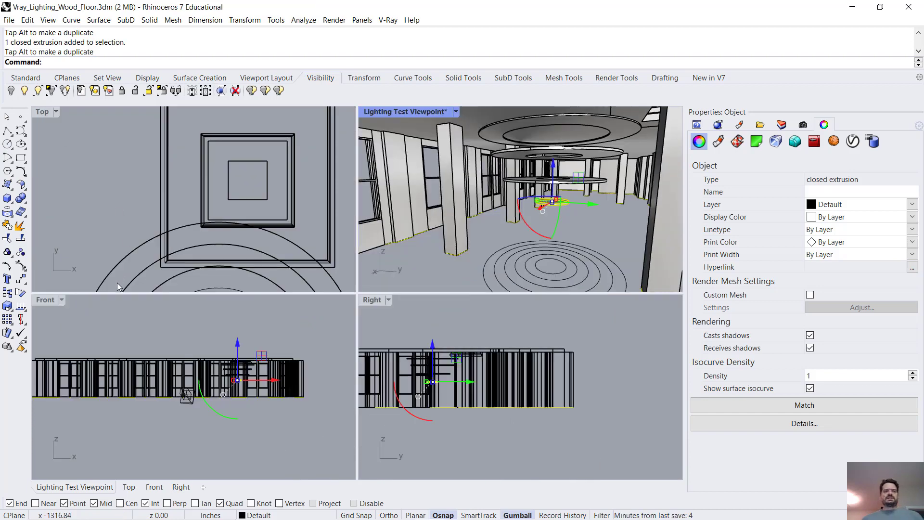
double_click(45, 300)
scroll(368, 348, up, 3)
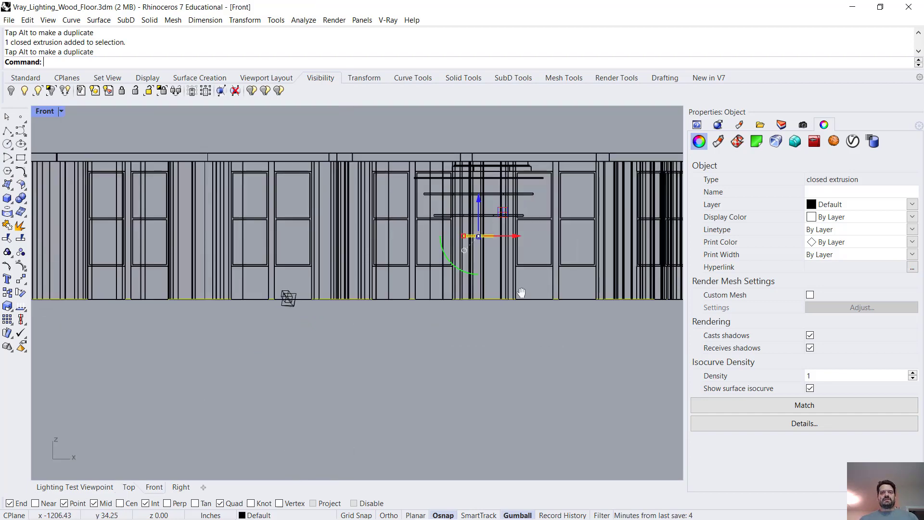
right_drag(521, 293, 504, 319)
drag(513, 309, 379, 279)
key(ctrl+h)
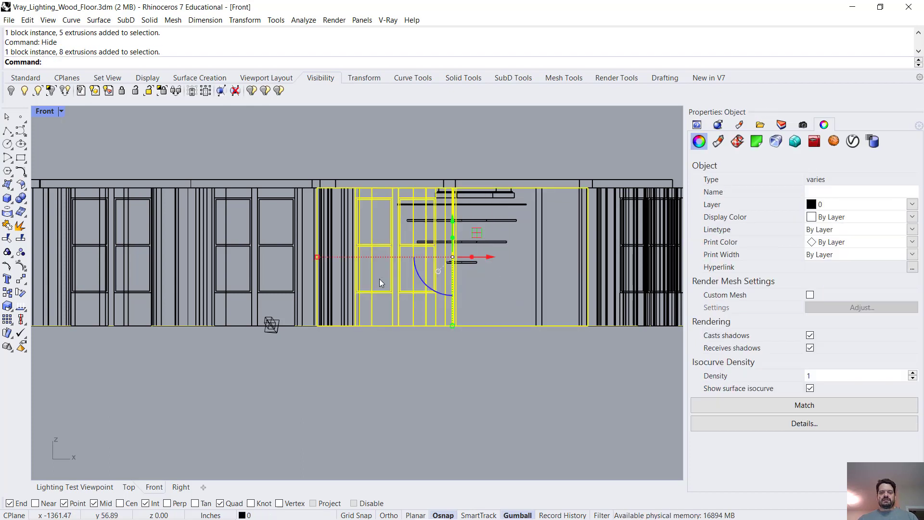
key(ctrl+h)
scroll(507, 216, up, 1)
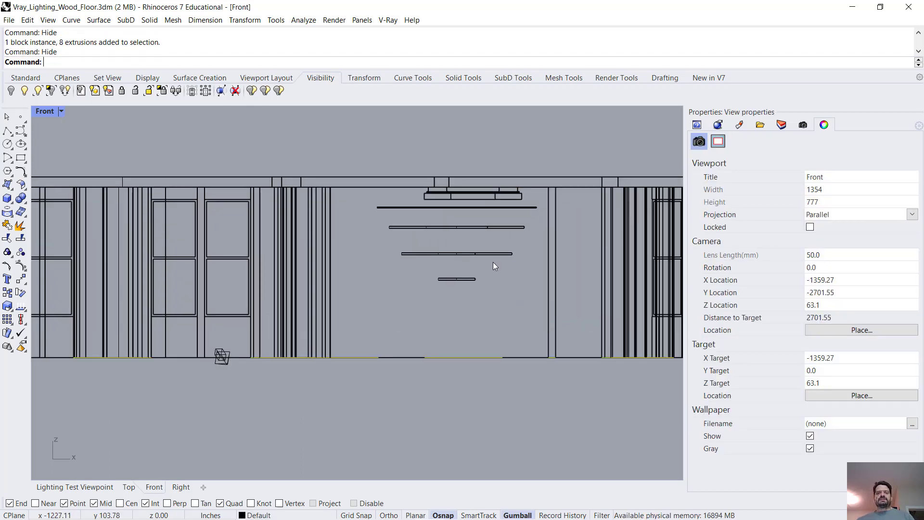
scroll(483, 276, up, 1)
right_drag(475, 284, 427, 304)
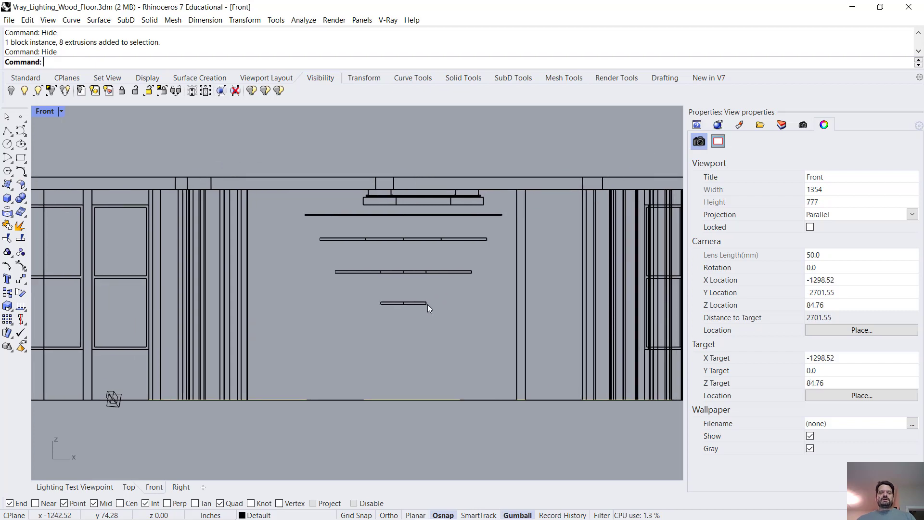
Duplicate the third ring straight down with the gumball, placing the copy just below the small disc
click(406, 275)
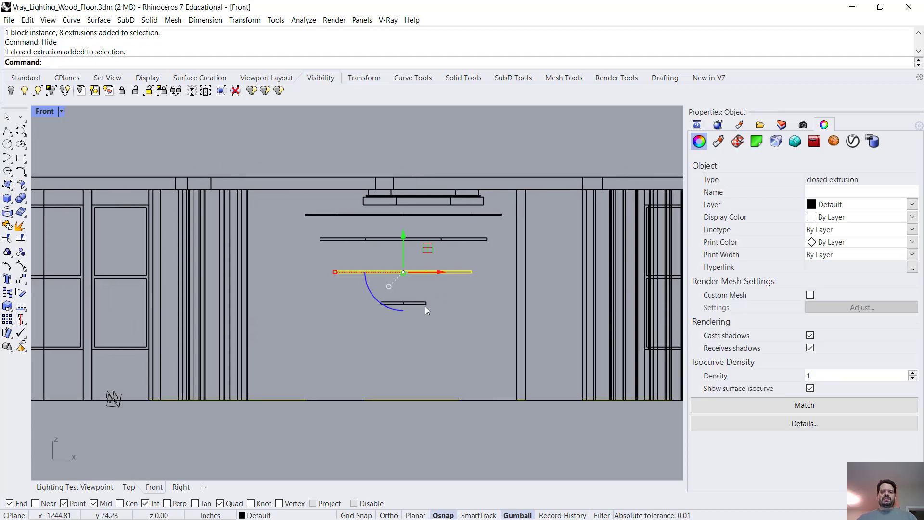
click(426, 305)
click(451, 270)
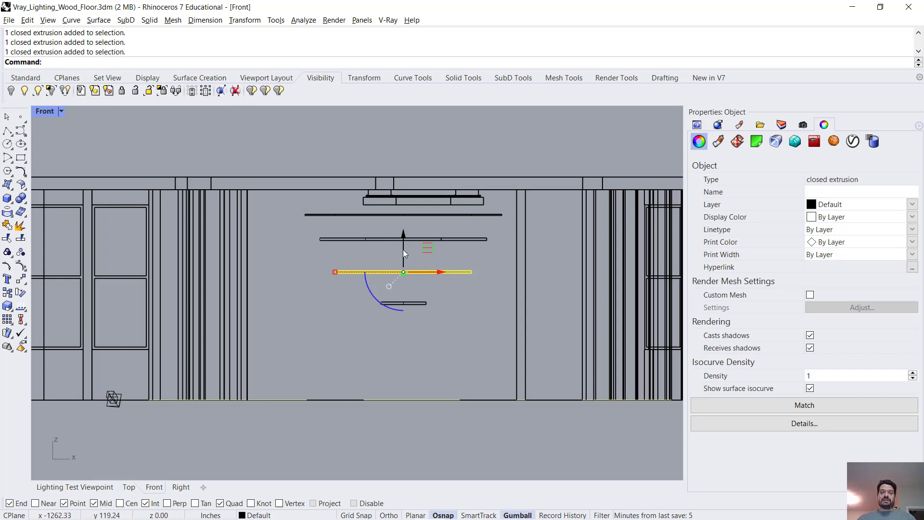
drag(404, 247, 407, 299)
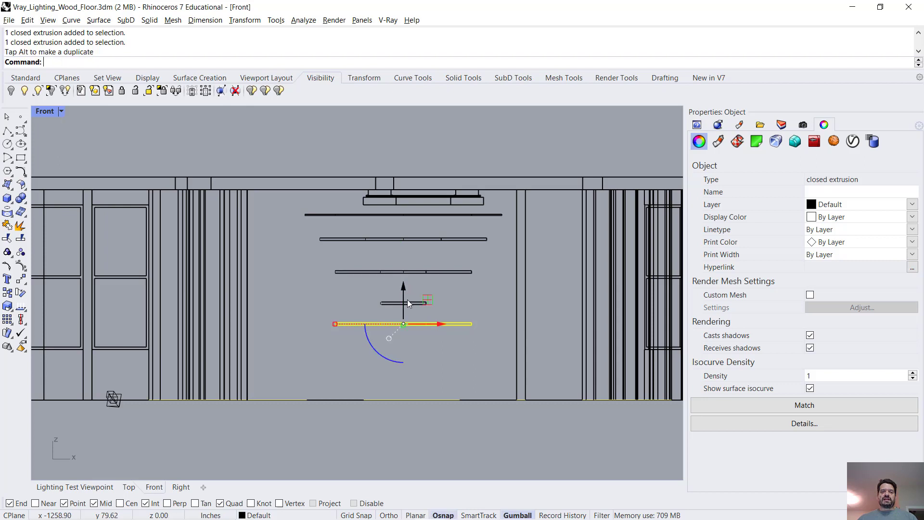
Duplicate the second ring from the top straight down with the gumball, placing the copy below the lowest ring
click(437, 272)
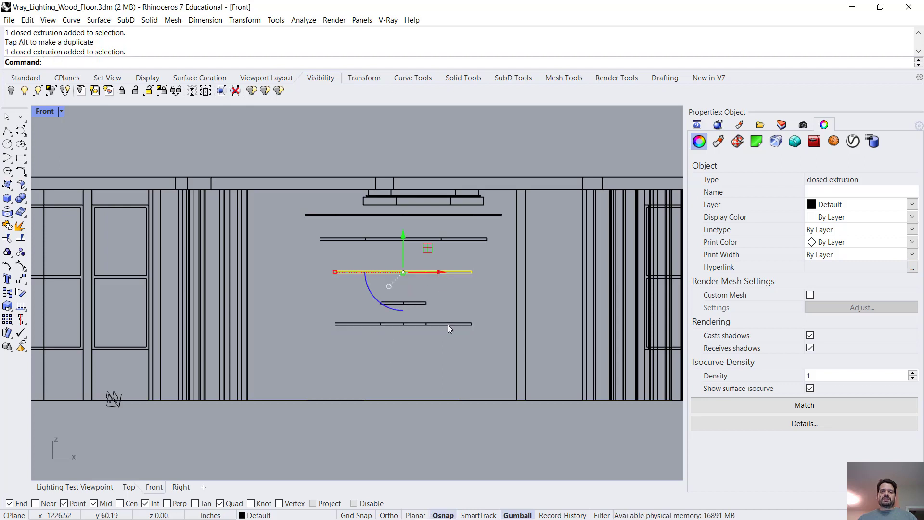
click(448, 324)
click(464, 239)
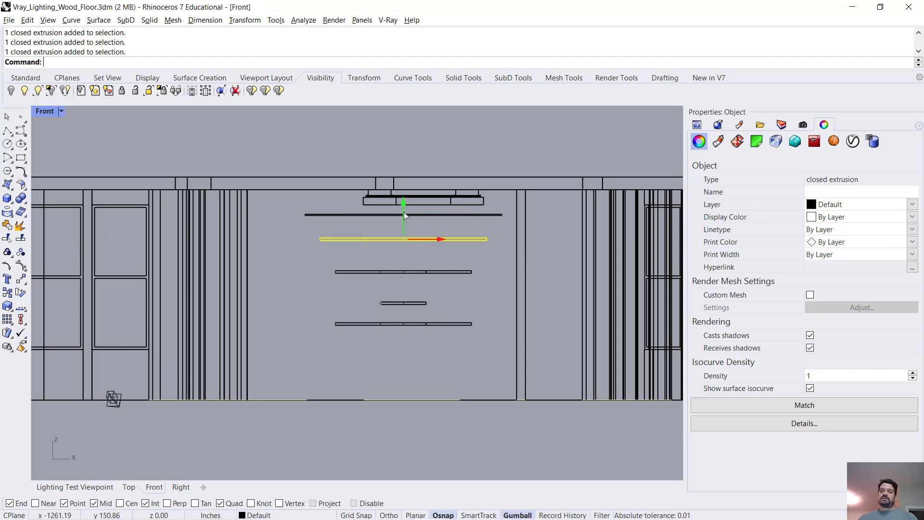
drag(404, 211, 405, 326)
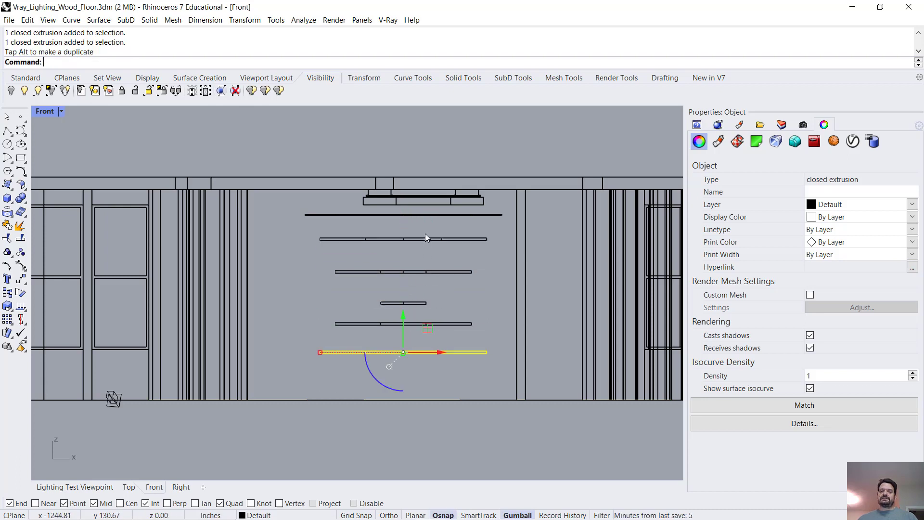
Duplicate the topmost ring straight down with the gumball, placing the copy just above the floor
click(422, 214)
key(alt)
drag(402, 185, 405, 357)
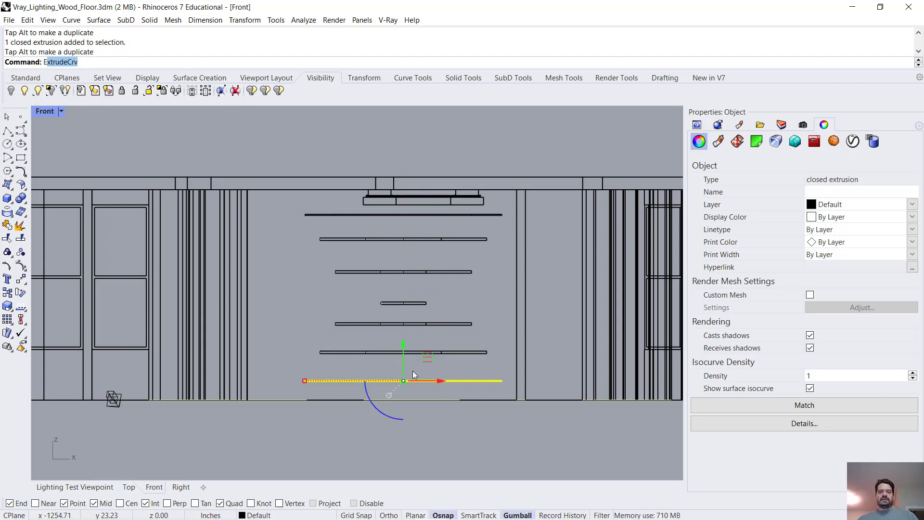
Tilt the three rings below the small disc slightly with the gumball, alternating the direction of the tilt
drag(381, 412, 384, 412)
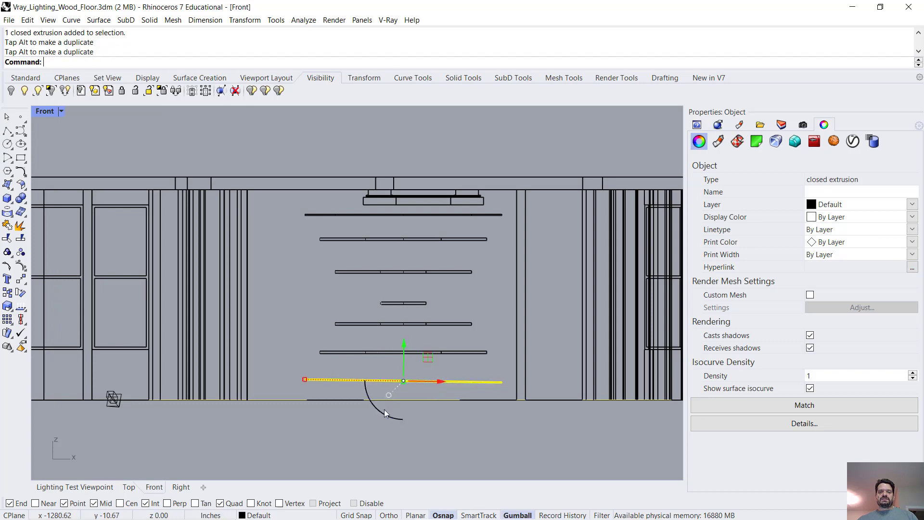
click(467, 353)
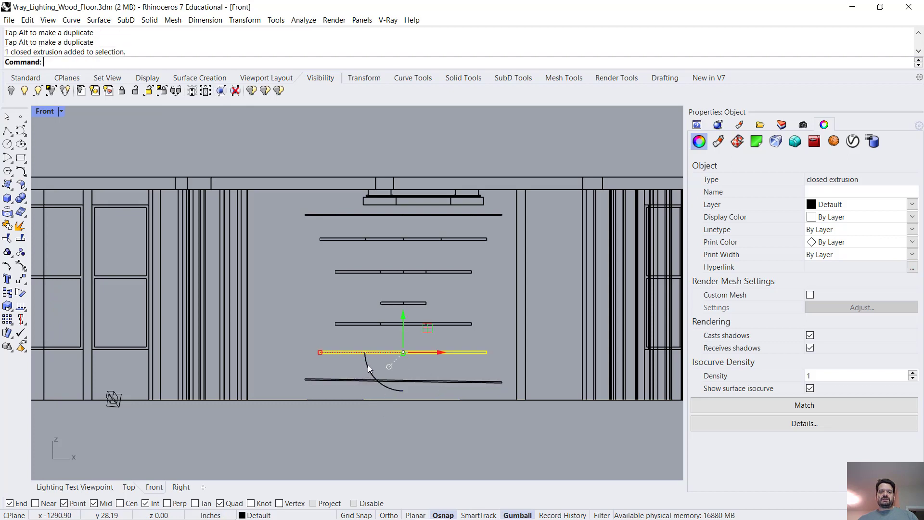
drag(368, 369, 371, 345)
click(357, 324)
Tilt the three rings above the small disc slightly in alternating directions with the gumball
click(428, 271)
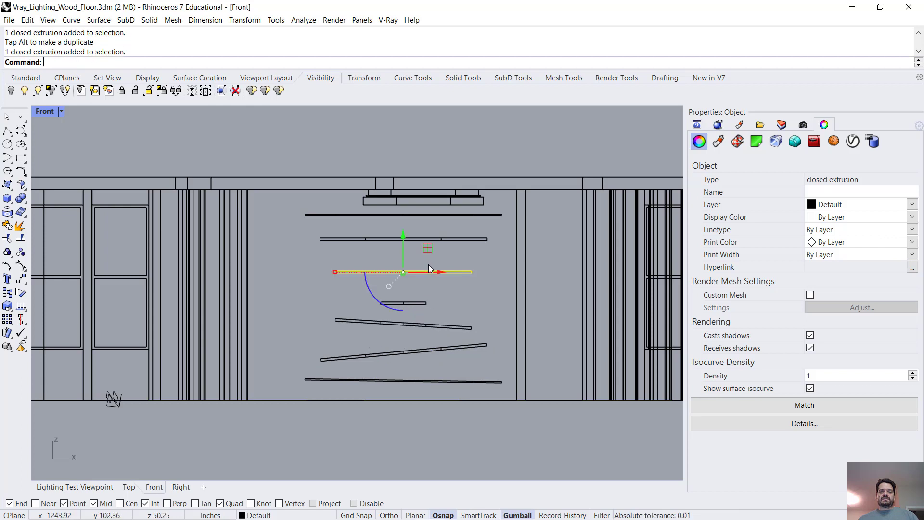
drag(370, 290, 373, 294)
click(356, 239)
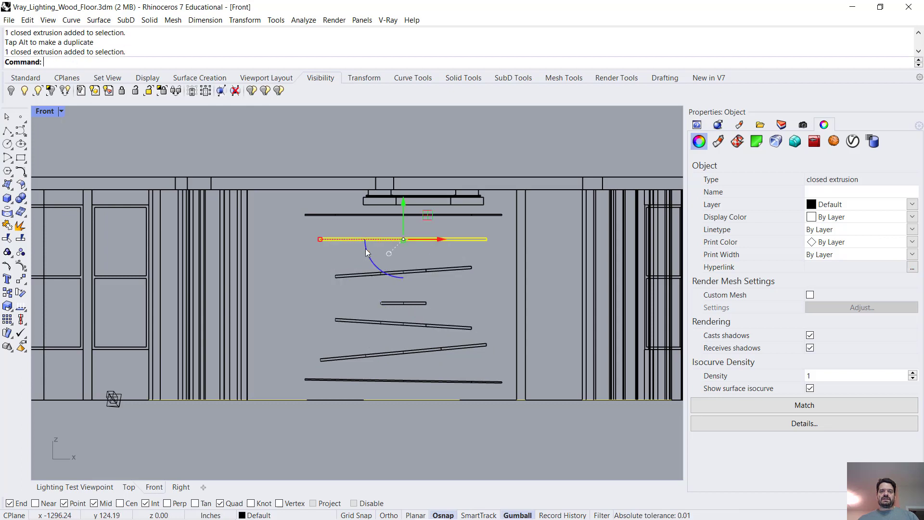
drag(376, 263, 374, 265)
click(361, 214)
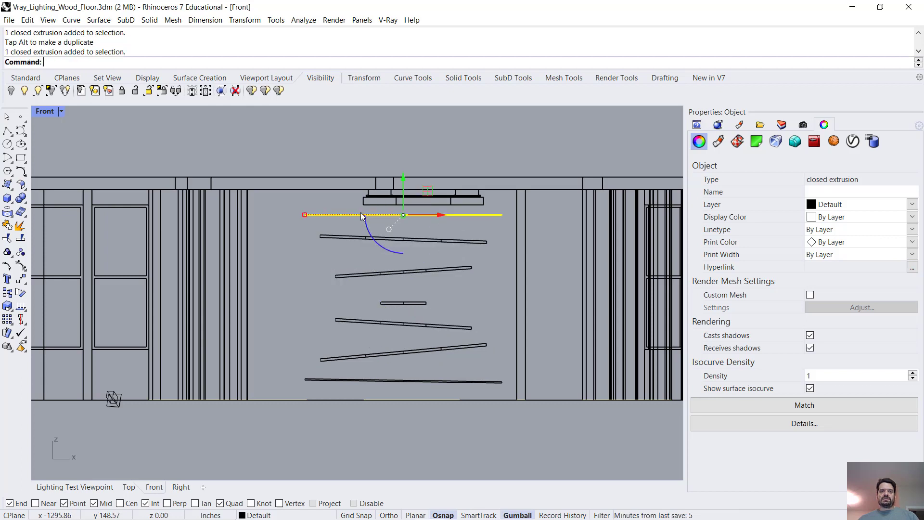
drag(369, 229, 387, 253)
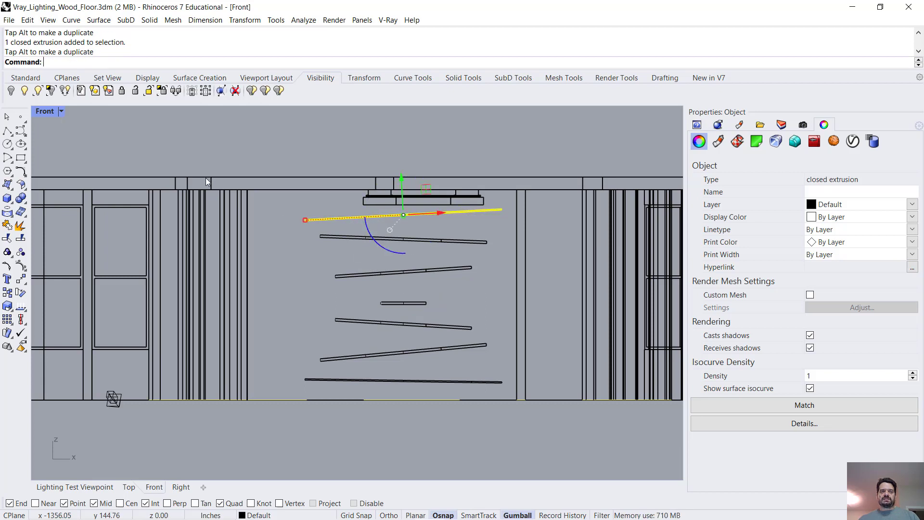
Maximize the Top viewport and shorten the topmost ring slightly along Y with the gumball scale handle
double_click(46, 111)
double_click(42, 111)
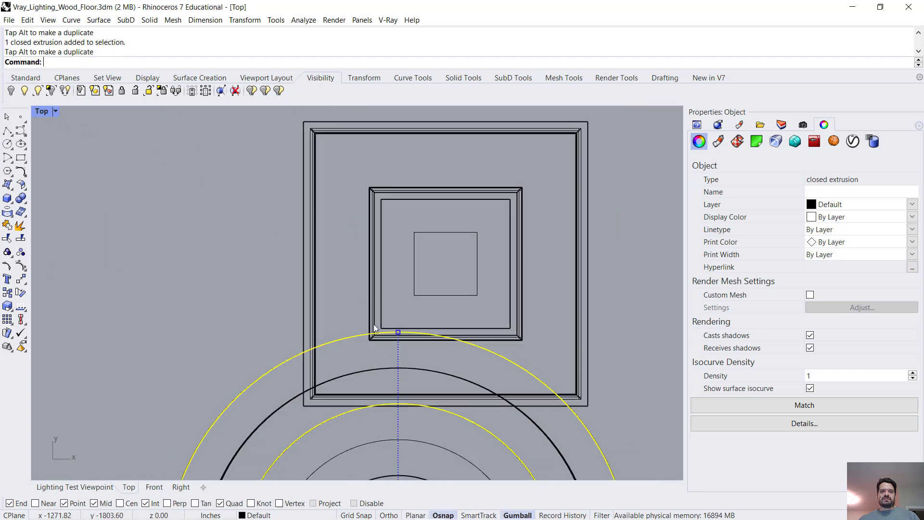
scroll(387, 342, down, 4)
right_drag(428, 368, 408, 245)
scroll(407, 284, up, 2)
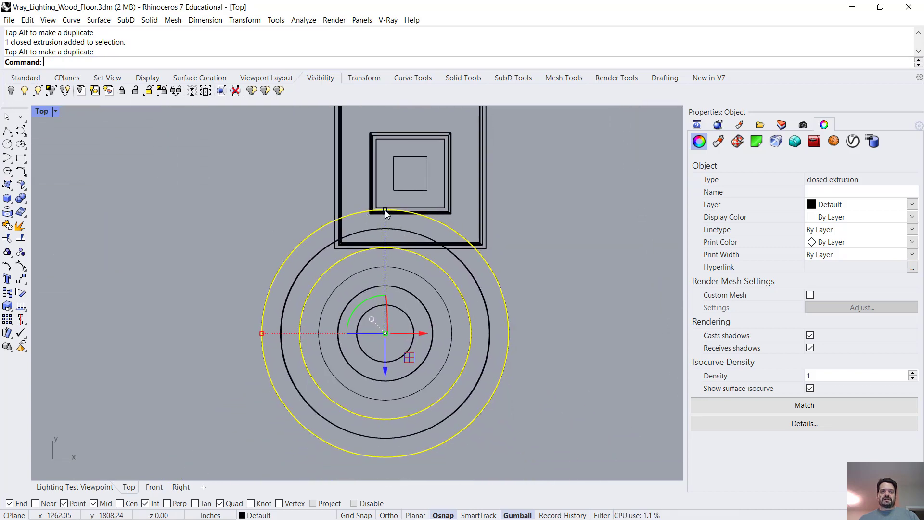
drag(385, 210, 386, 220)
Scale a second-largest ring and an outermost ring slightly along X with the gumball to make them oval
click(391, 230)
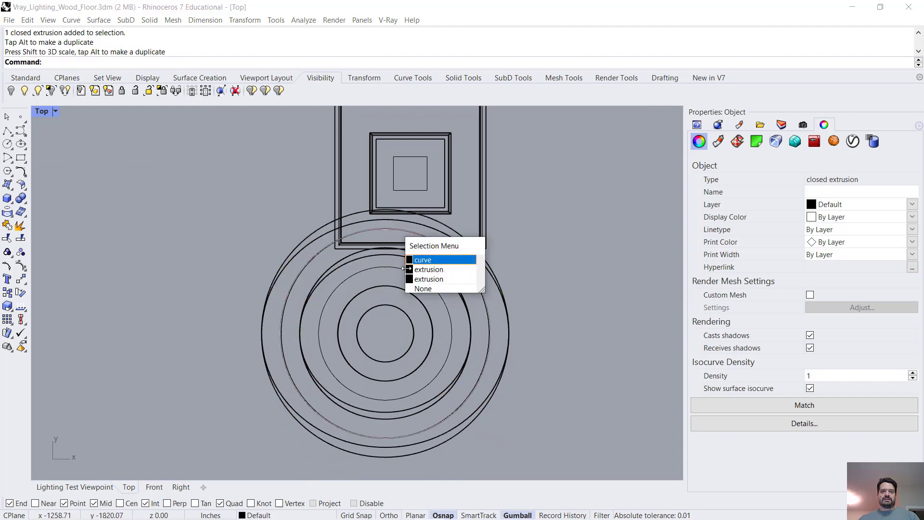
click(421, 268)
drag(281, 334, 260, 334)
click(304, 348)
click(340, 389)
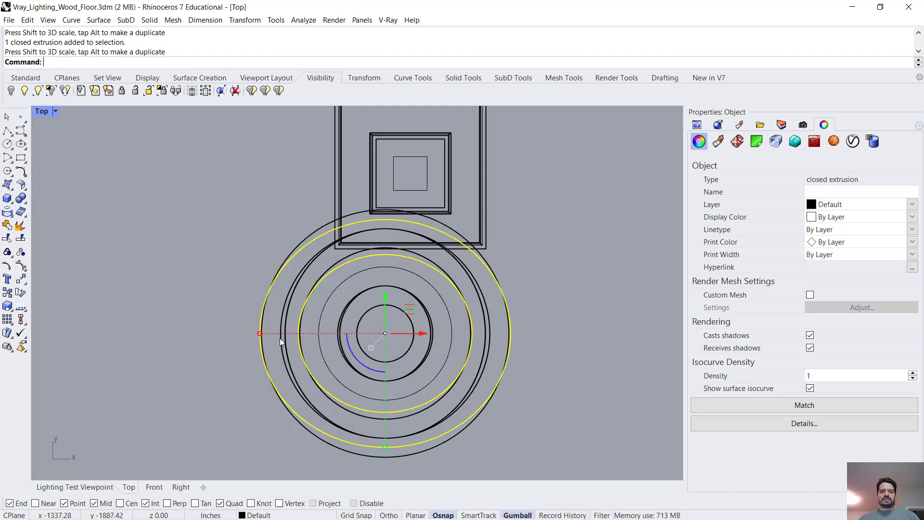
Lengthen a second-largest ring slightly along Y and narrow the ring just above the small disc along X
click(342, 342)
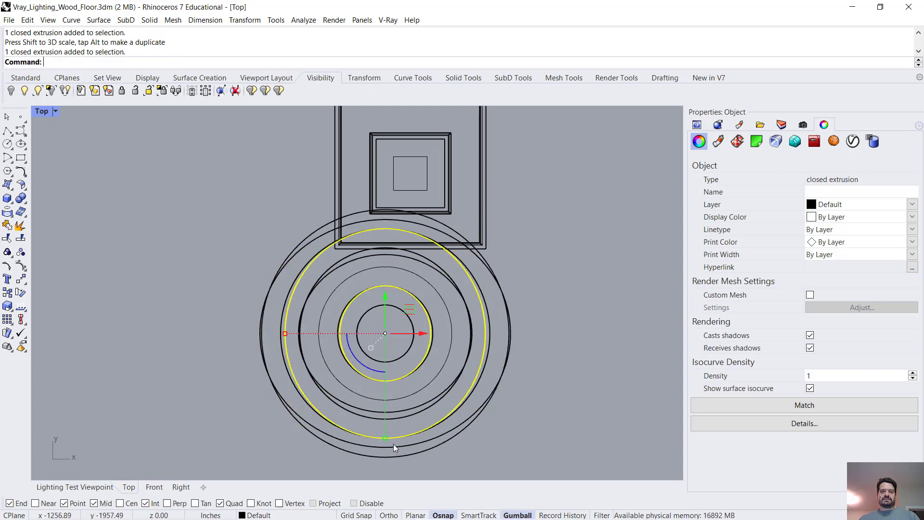
click(410, 399)
click(427, 399)
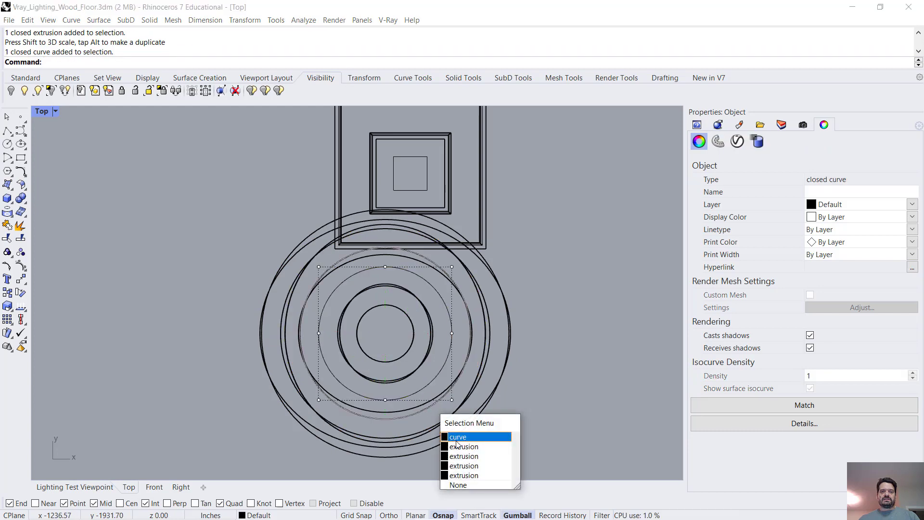
click(458, 436)
drag(295, 323, 301, 323)
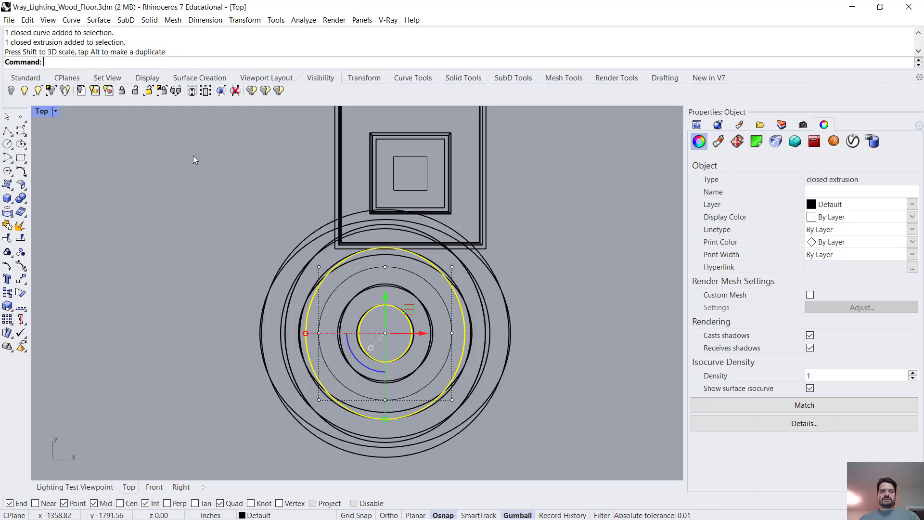
Return to the four-viewport layout and stretch the ring just below the small disc and the second ring from the top slightly
double_click(43, 111)
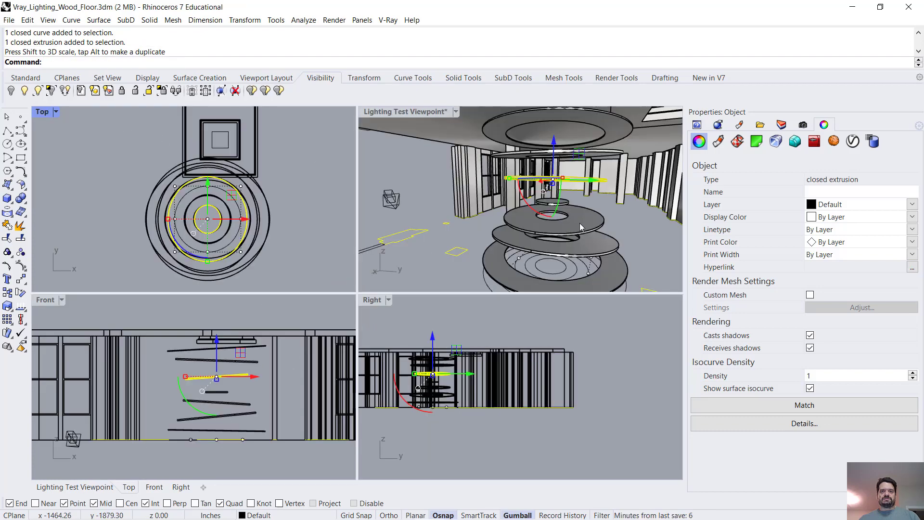
click(580, 227)
drag(204, 216, 208, 264)
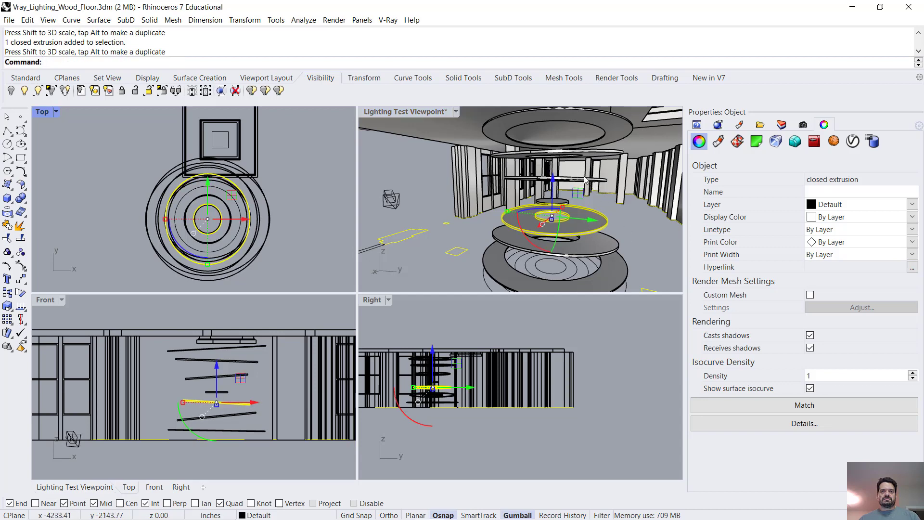
click(581, 156)
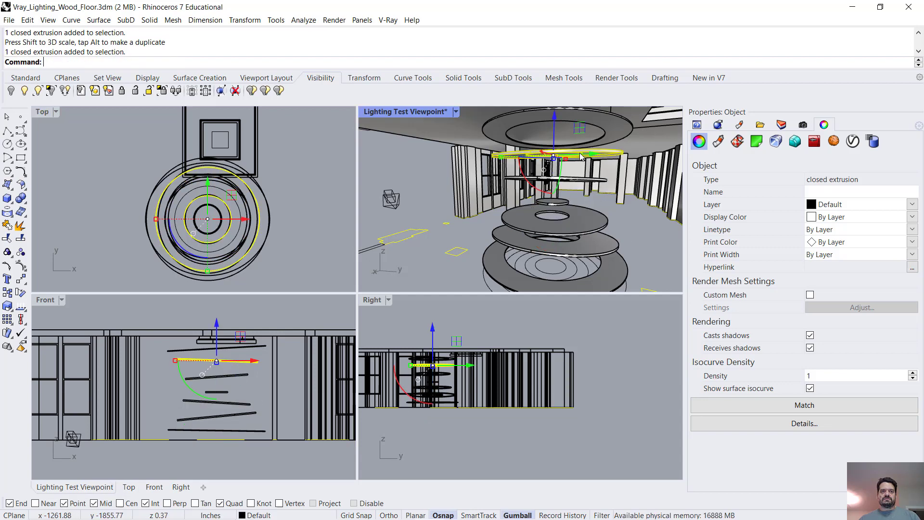
click(156, 221)
Maximize the perspective viewport and restore the named view Lighting Test Viewpoint
double_click(423, 114)
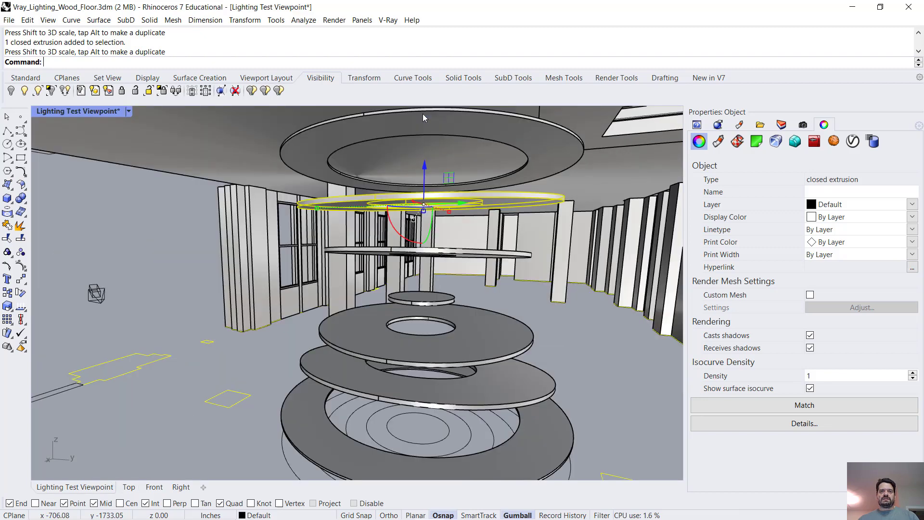
click(802, 125)
double_click(725, 187)
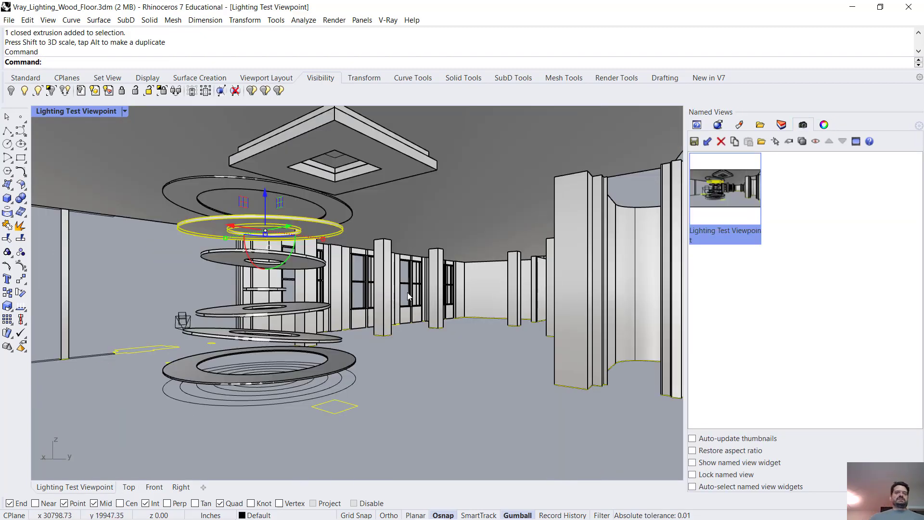
Deselect the ring and show all hidden objects in the room
click(153, 248)
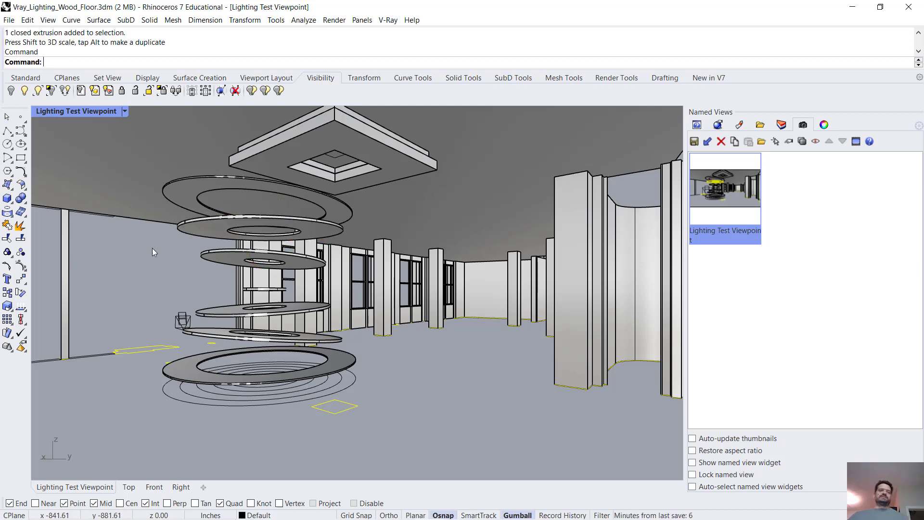
text(Show)
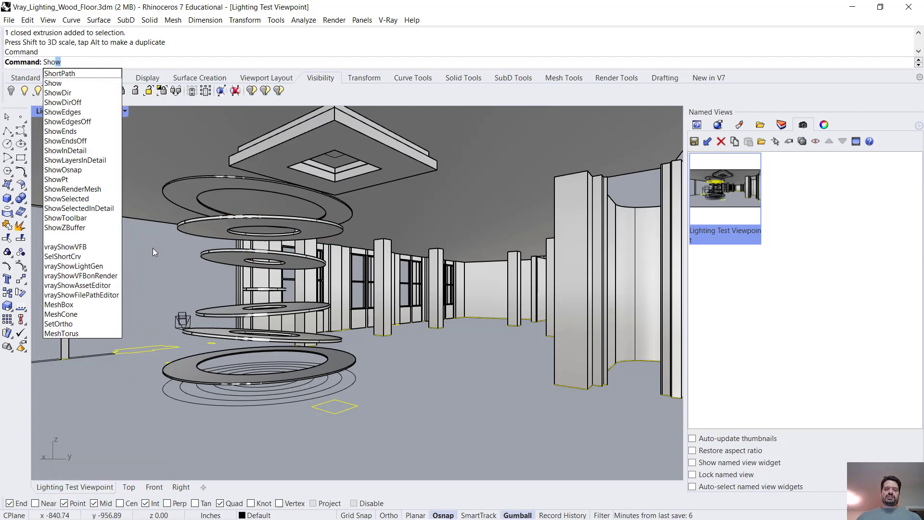
key(Return)
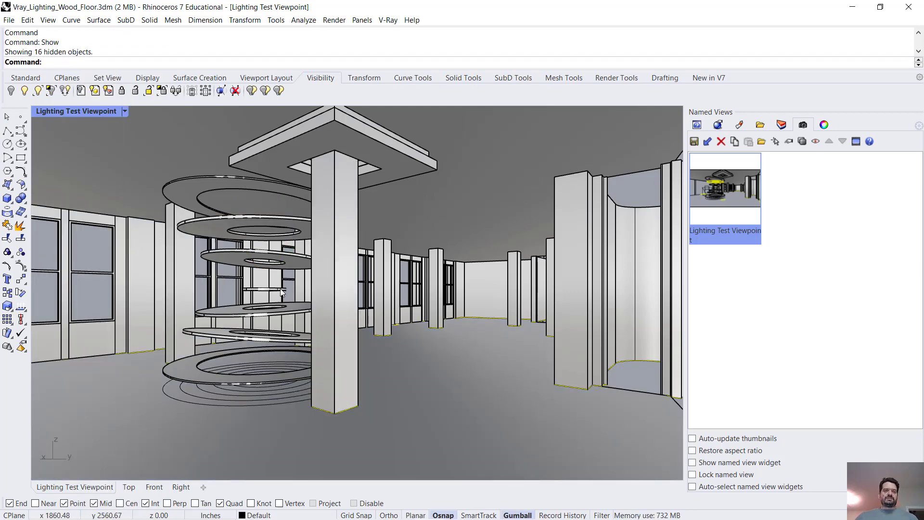
Frame the stacked rings with the windows and column beside them, and save the view as the named view Platforms Viewpoint
shift+right_drag(280, 288, 405, 286)
scroll(314, 290, up, 2)
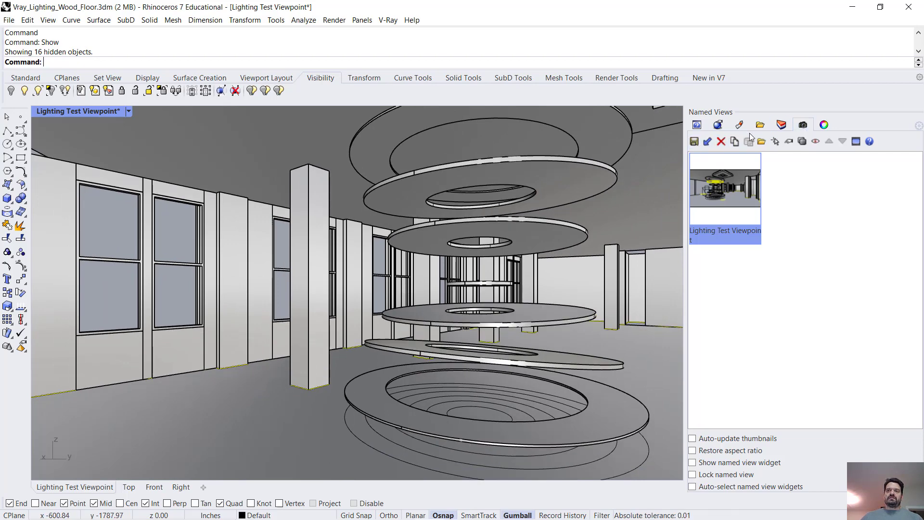
click(694, 141)
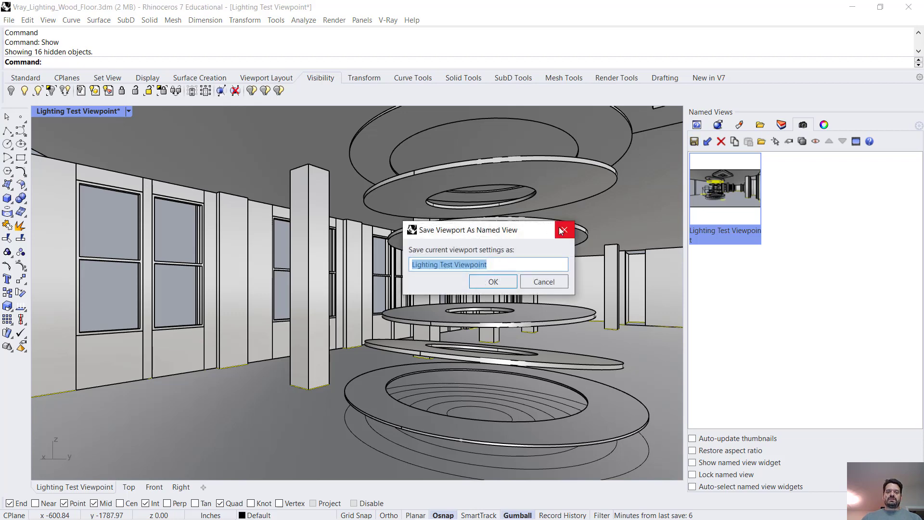
text(Platforms)
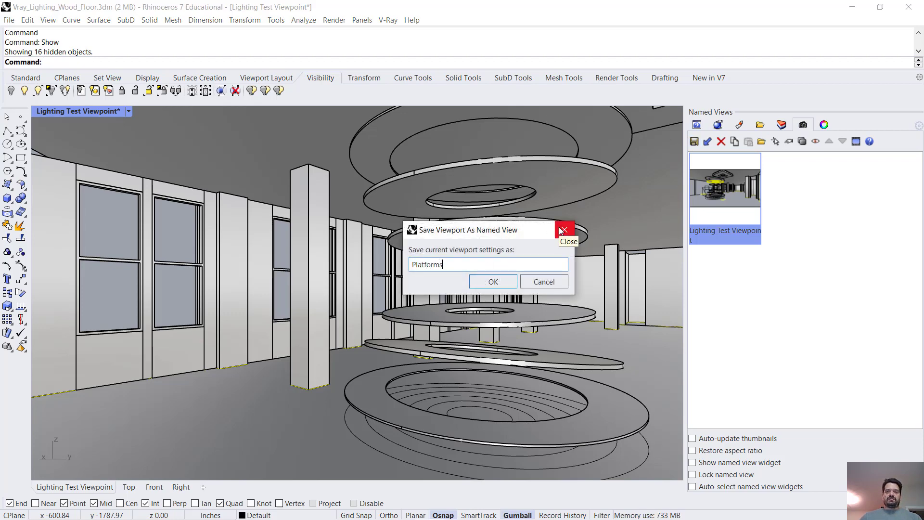
text( Viewpoint)
key(Return)
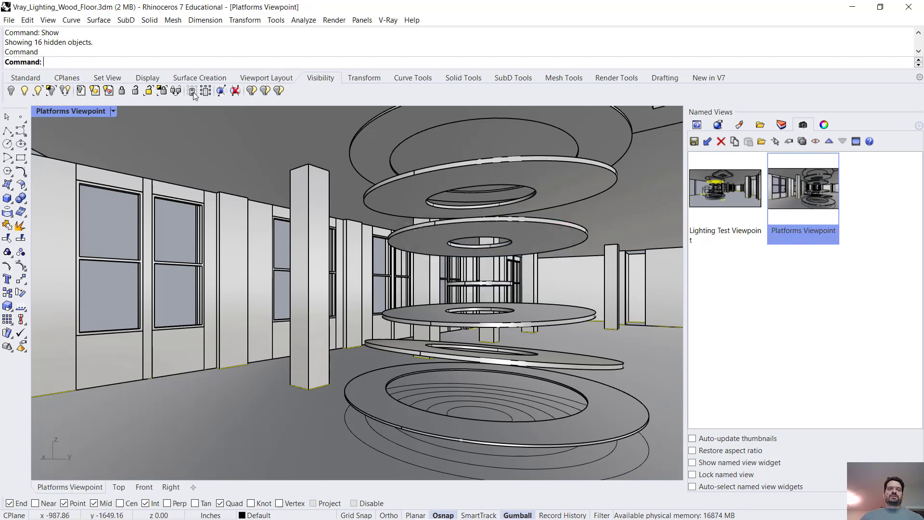
Show the VRay Compact toolbar over the Platforms Viewpoint
click(149, 210)
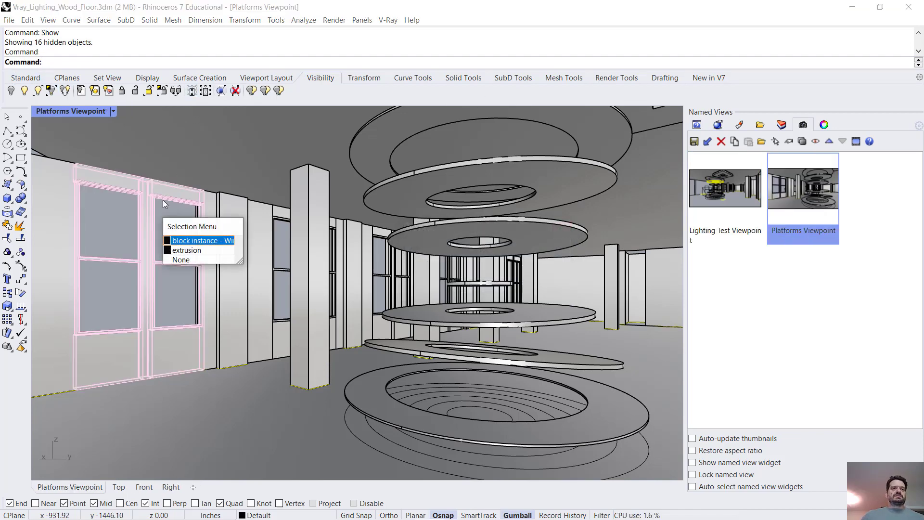
key(Escape)
right_click(770, 89)
mouse_move(808, 89)
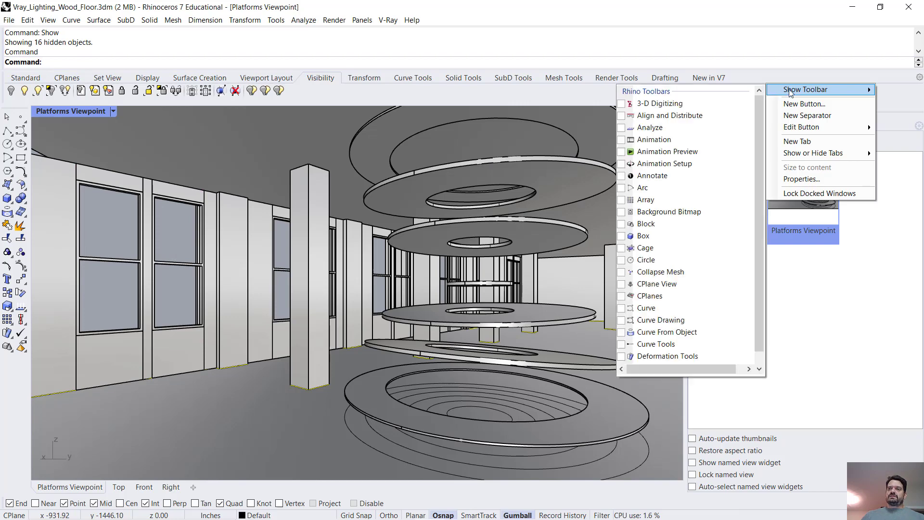
scroll(752, 117, down, 10)
scroll(698, 358, down, 8)
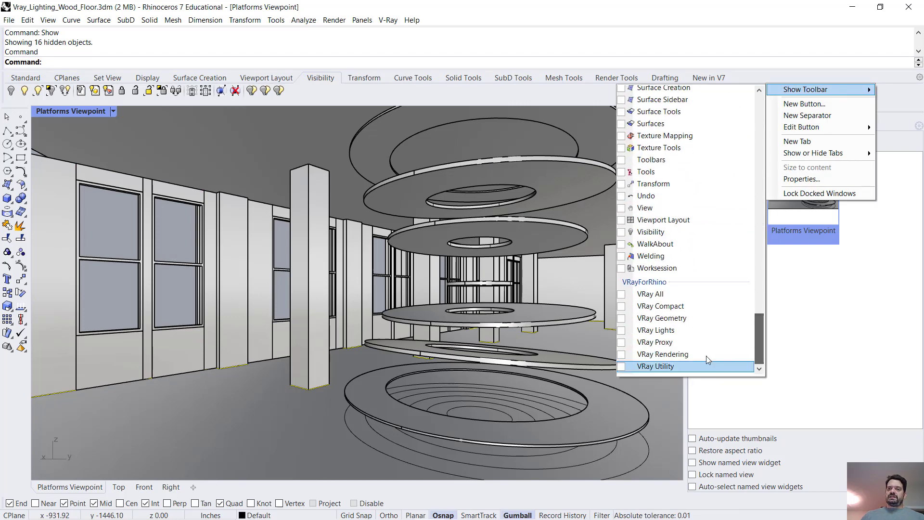
click(622, 308)
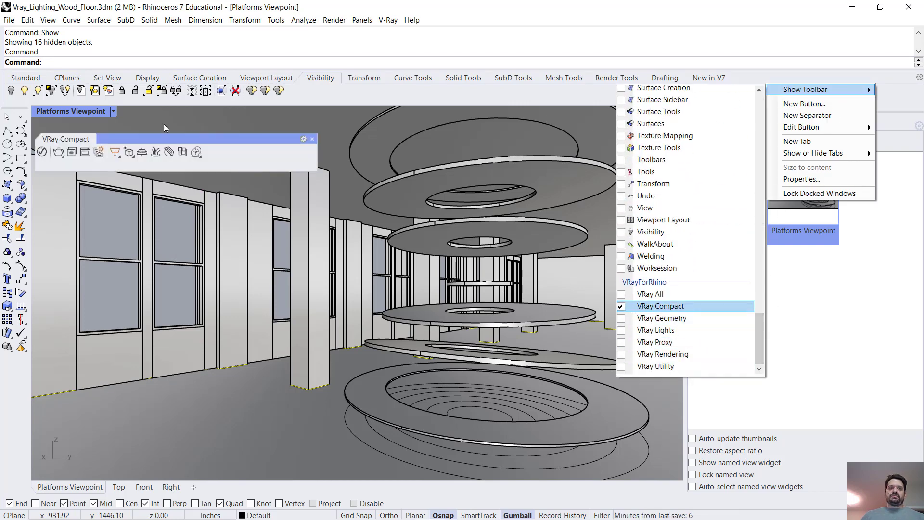
Run a V-Ray test render of the Platforms Viewpoint, check it, and close the frame buffer
click(73, 155)
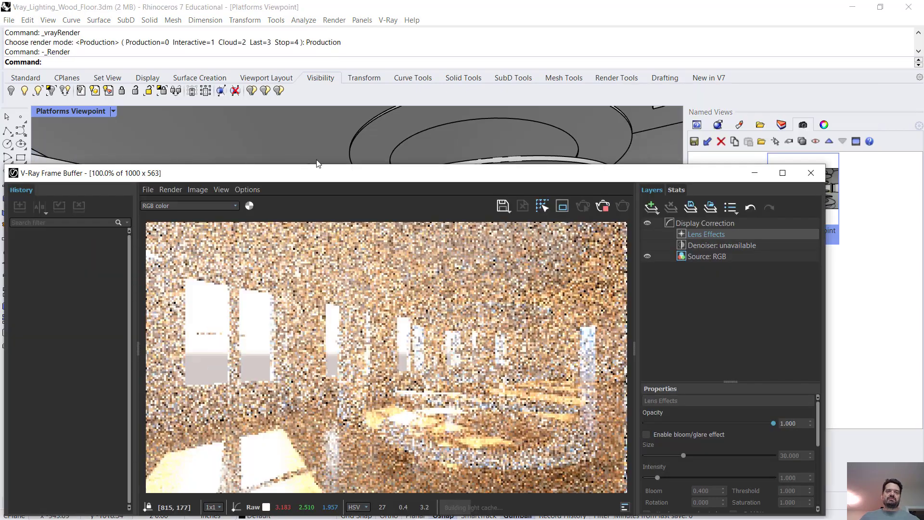
drag(325, 180, 326, 92)
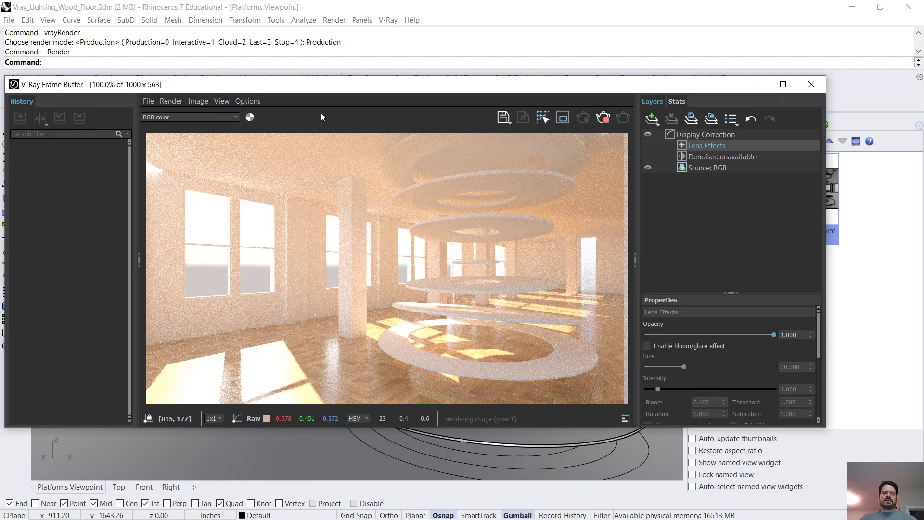
click(810, 84)
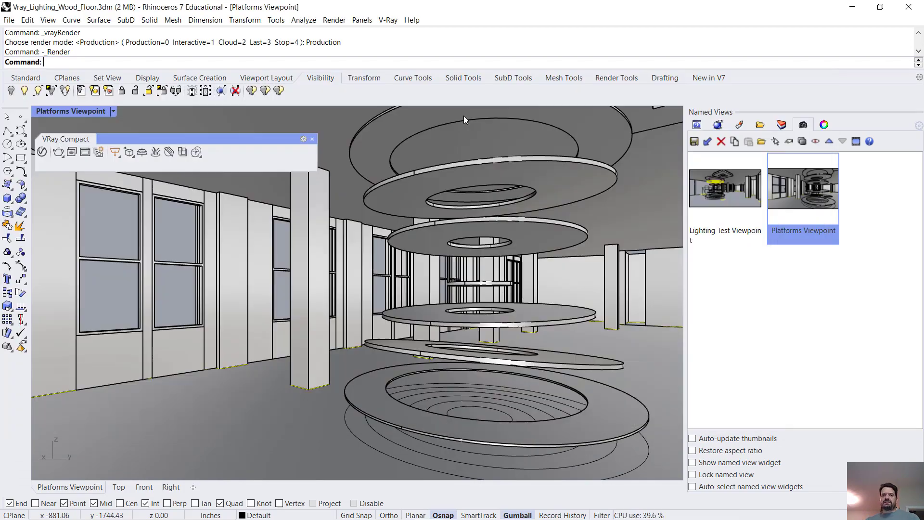
Select all the stacked rings and the small disc of the hanging fixture together
click(432, 171)
shift+click(412, 201)
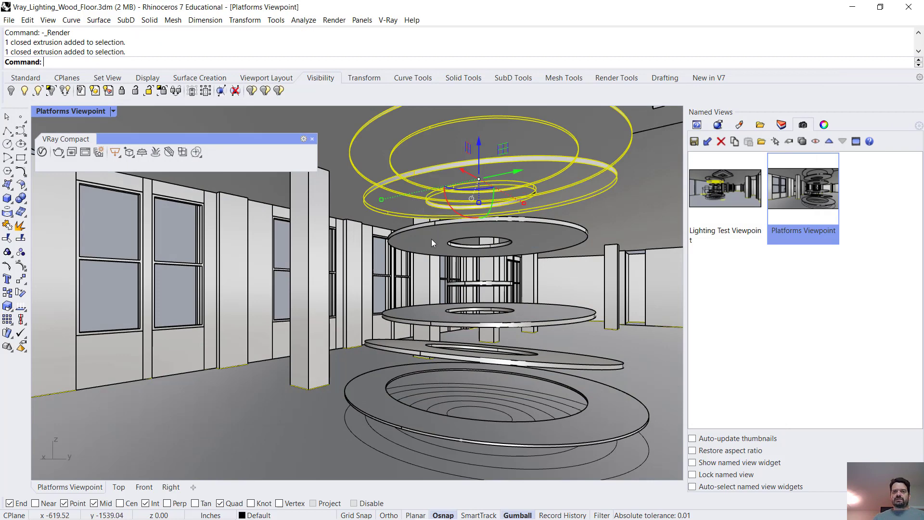
shift+click(431, 239)
shift+click(455, 284)
shift+click(426, 323)
shift+click(405, 364)
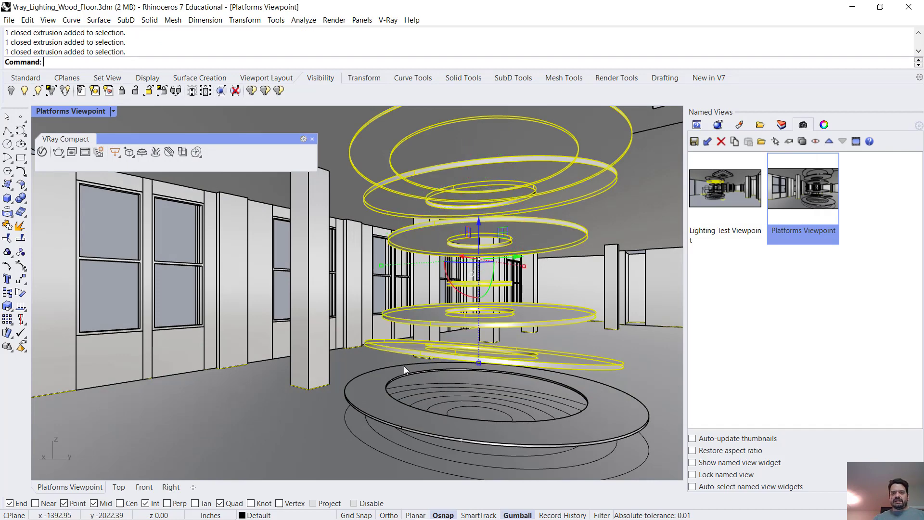
shift+click(382, 380)
Create a generic V-Ray material named Panels and apply it to the selected rings and disc
click(42, 152)
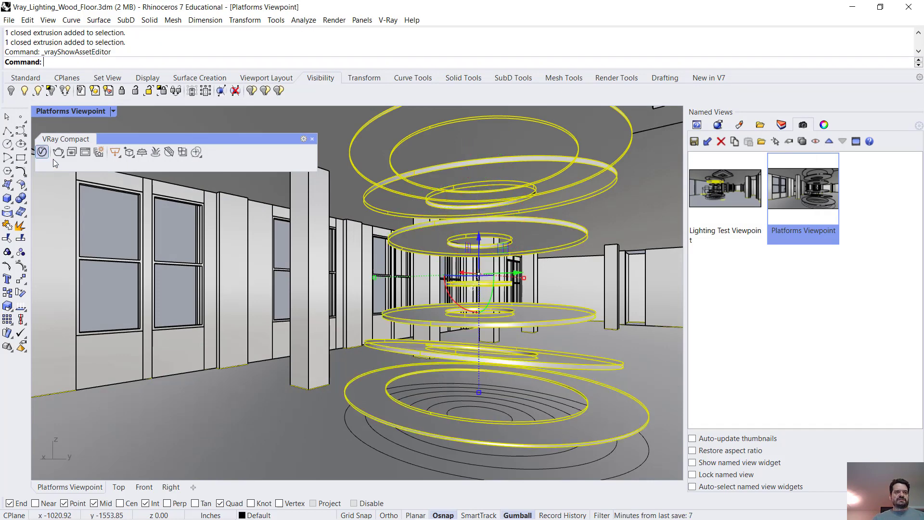
click(459, 61)
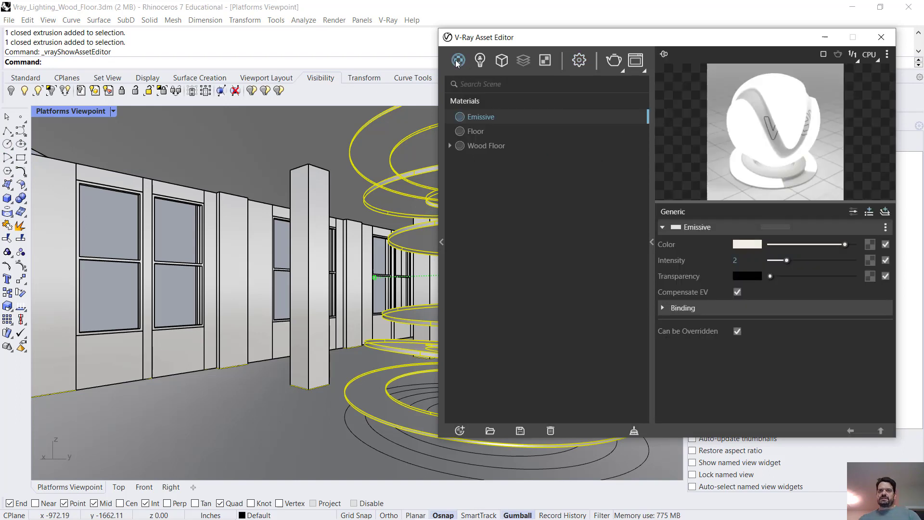
right_click(455, 65)
click(476, 82)
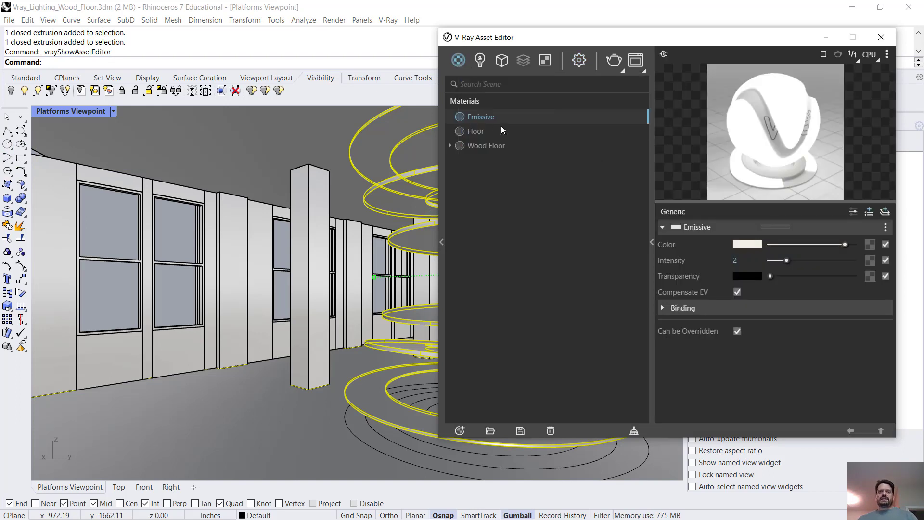
double_click(499, 144)
text(P)
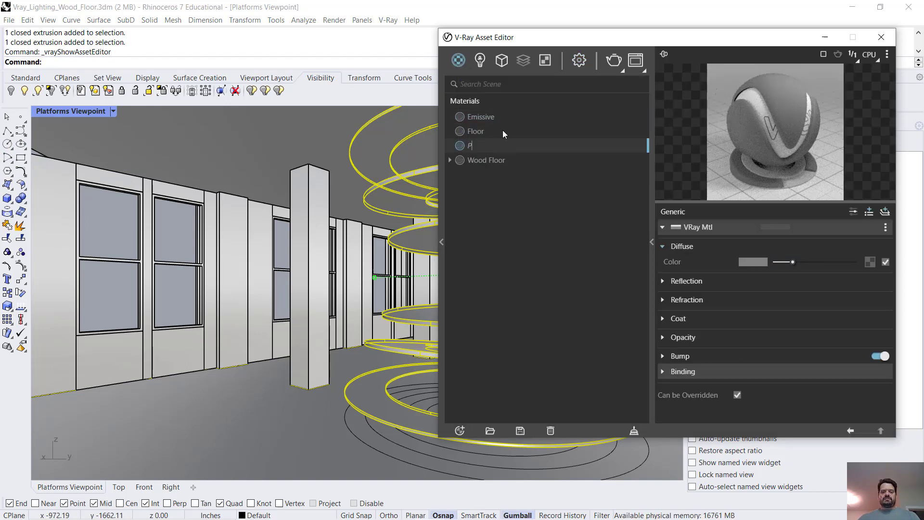
text(anels)
key(Return)
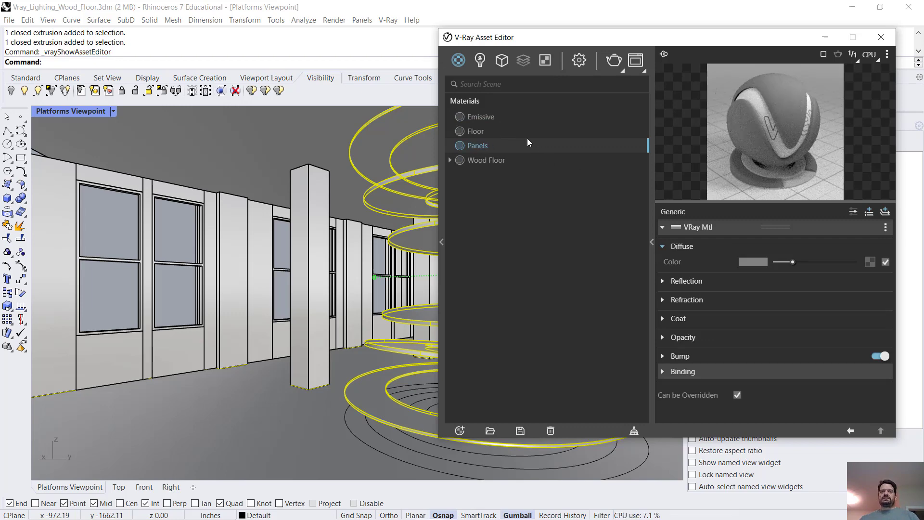
right_click(527, 138)
click(582, 165)
Darken the Panels diffuse colour to dark grey and give it a light grey reflection with glossiness 0.9
drag(786, 261, 776, 262)
click(687, 281)
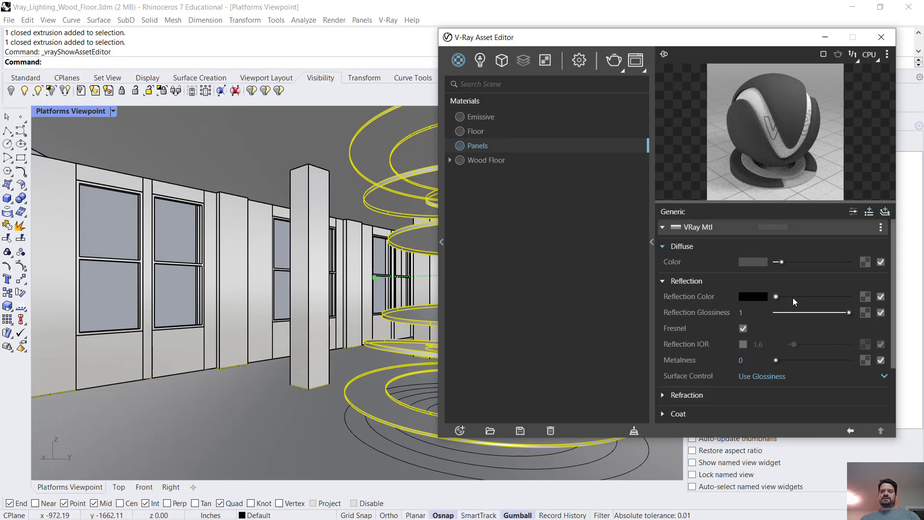
drag(792, 297, 841, 313)
Set the Panels diffuse colour to dark red (R 0.366, G 0.093, B 0.093) and its reflection glossiness to 0.95
click(752, 262)
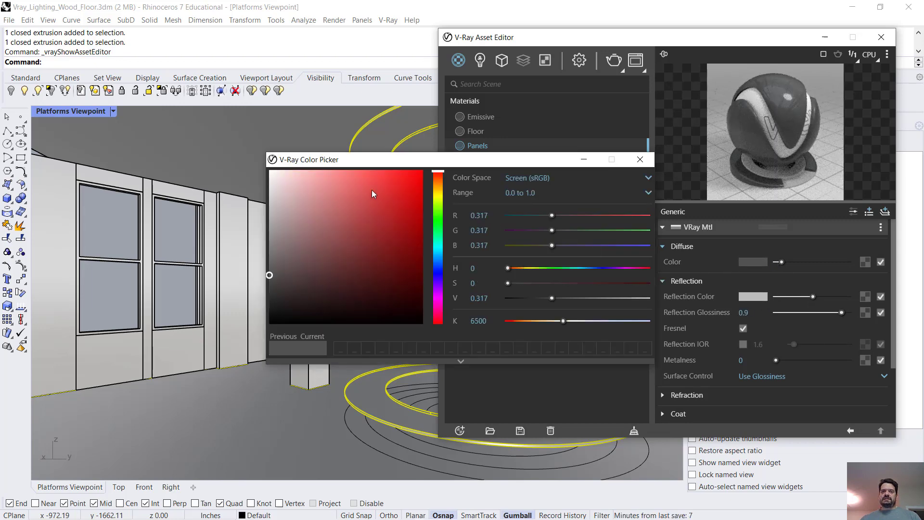
click(341, 281)
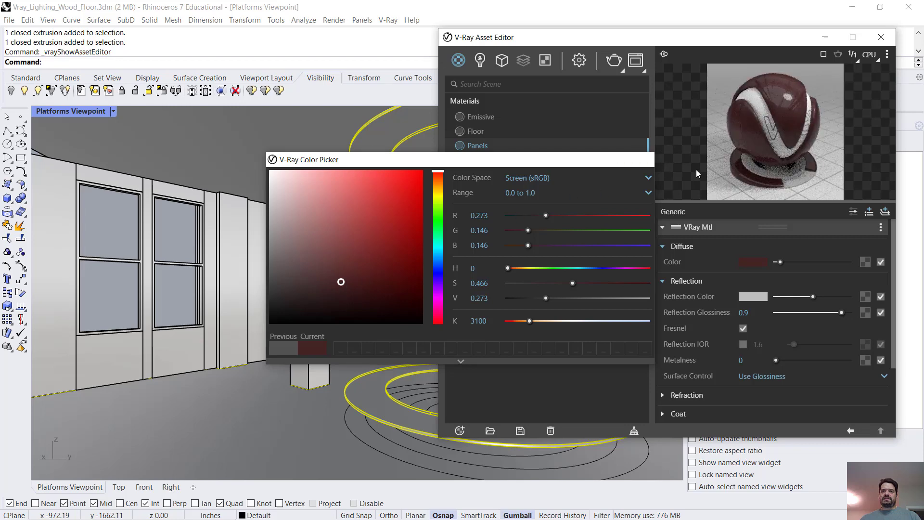
click(698, 173)
click(745, 261)
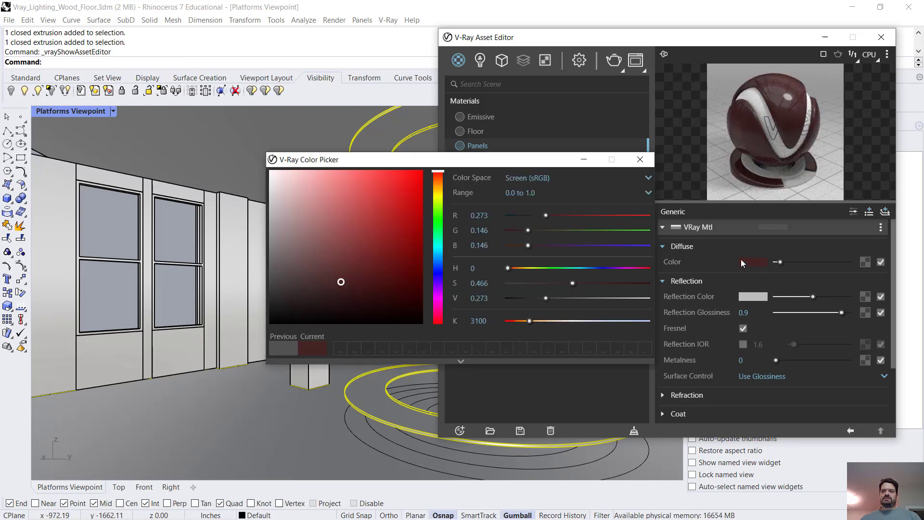
click(375, 272)
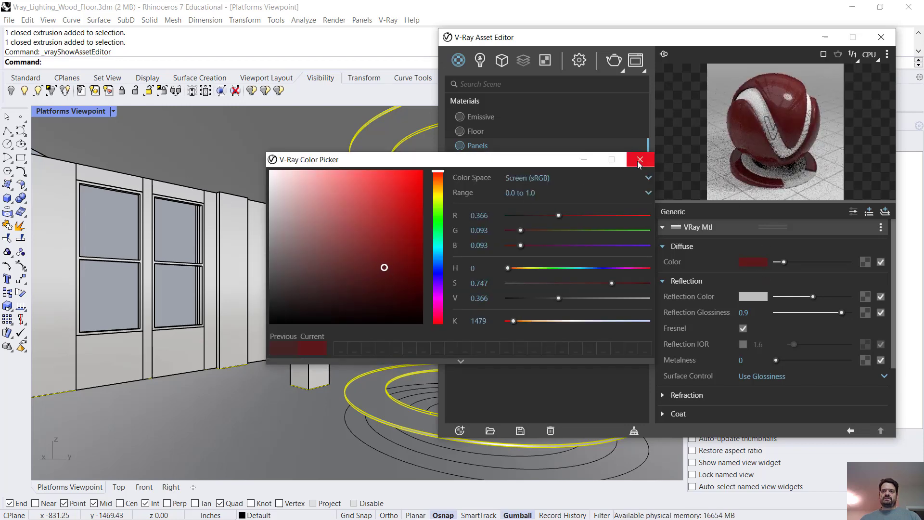
click(639, 159)
click(845, 313)
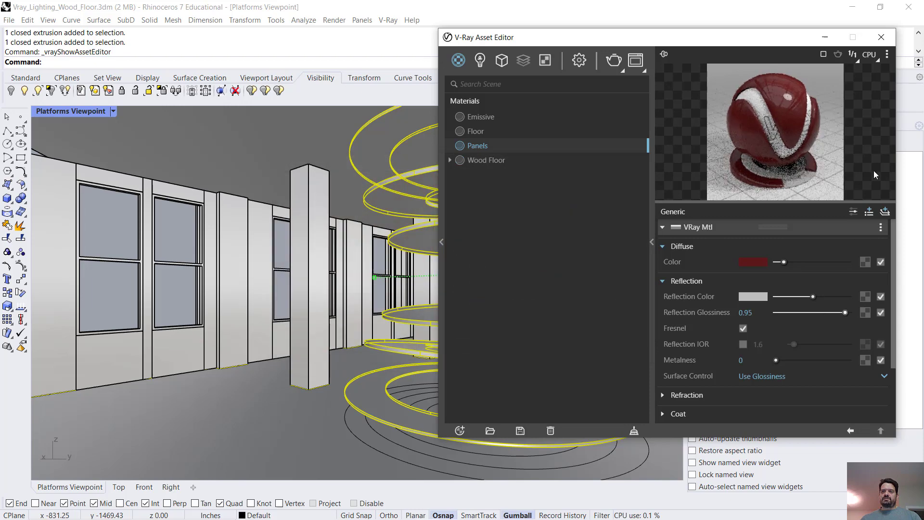
click(881, 37)
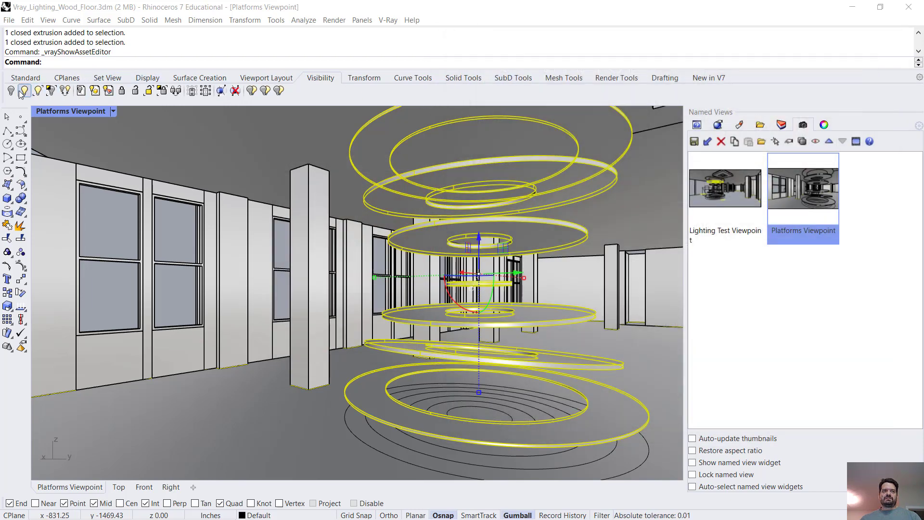
Render the Platforms Viewpoint in V-Ray production mode to check the rings with the Panels material
click(171, 147)
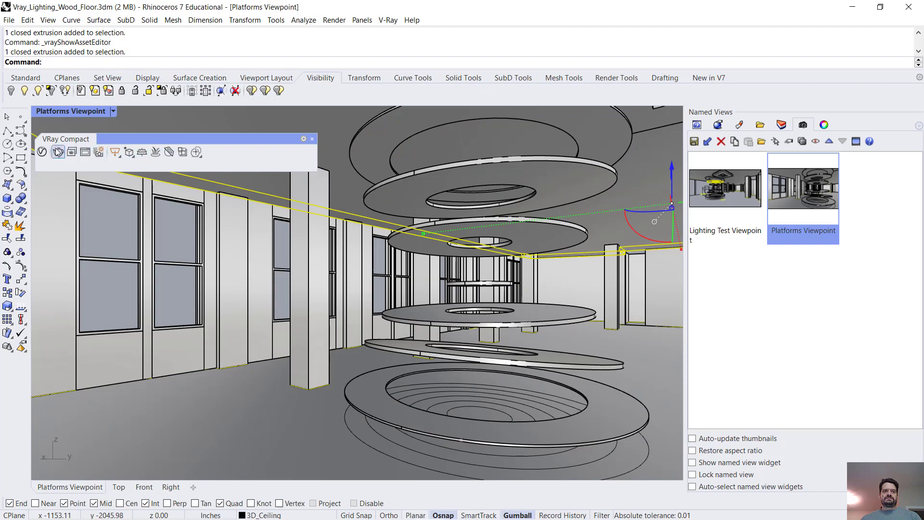
click(142, 152)
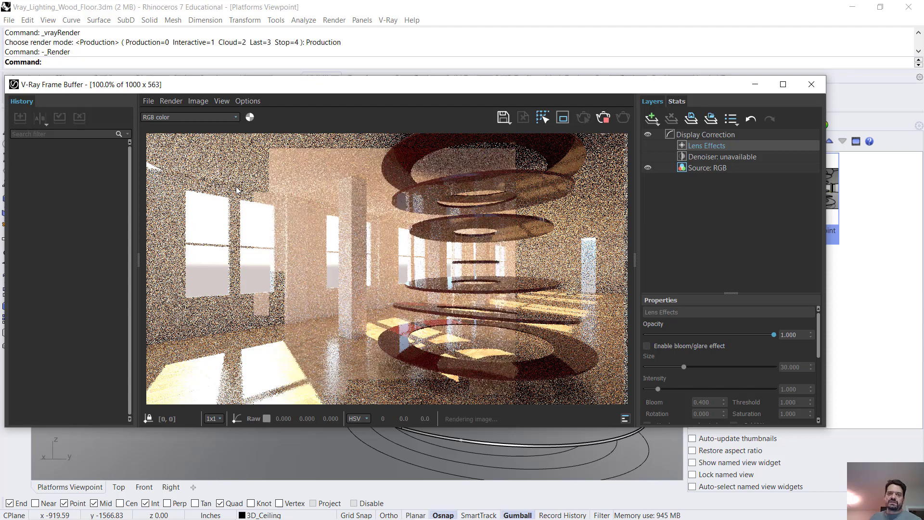
drag(243, 90, 243, 134)
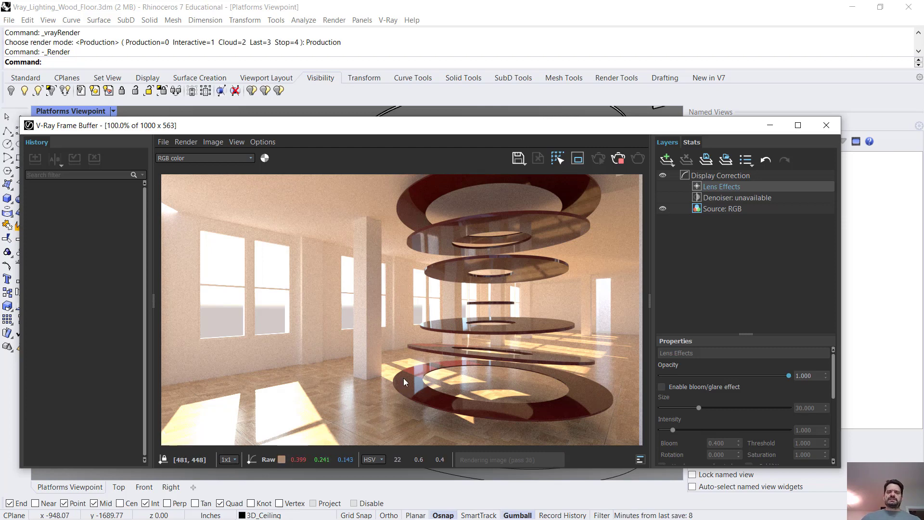
mouse_move(566, 519)
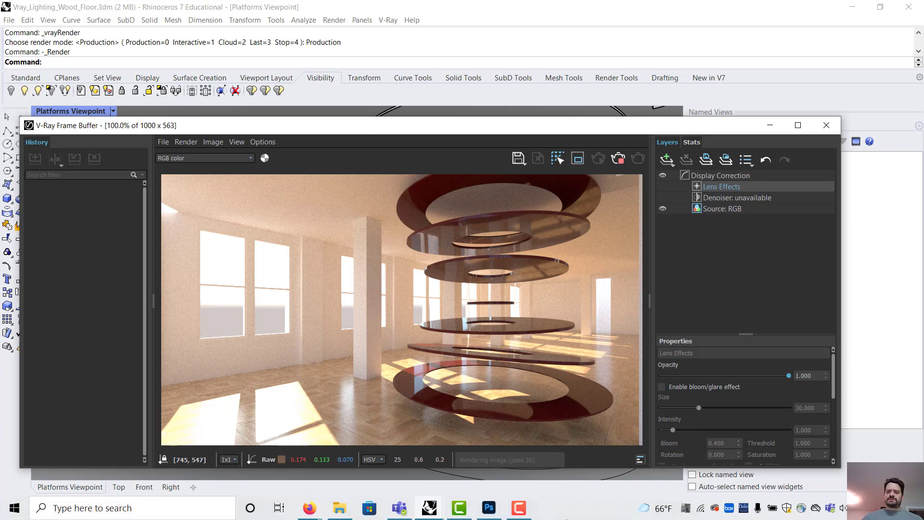
click(528, 509)
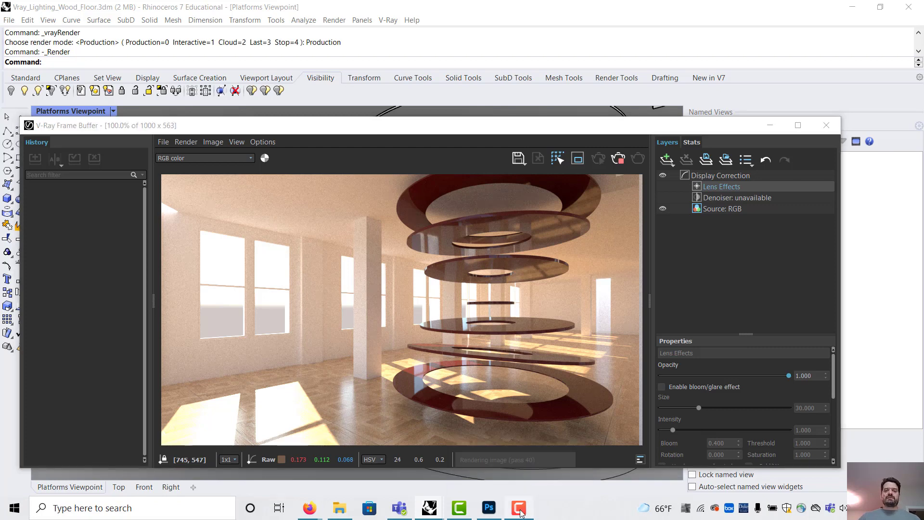